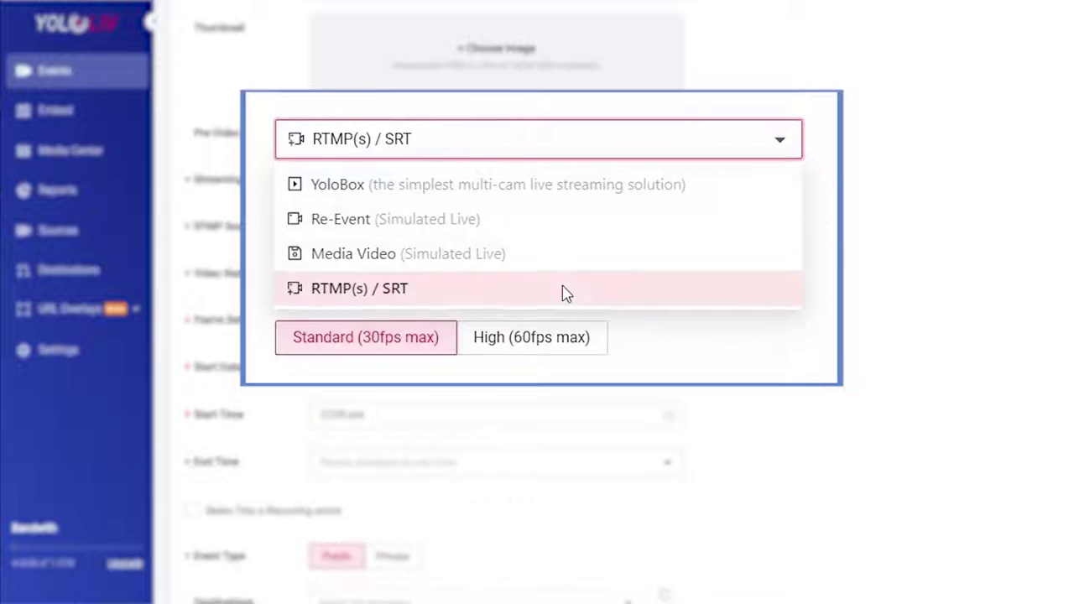
- Add OBS from the streaming software options as a new video source for the RTMP(s) / SRT method
{"action": "left_click", "coordinate": [566, 216]}
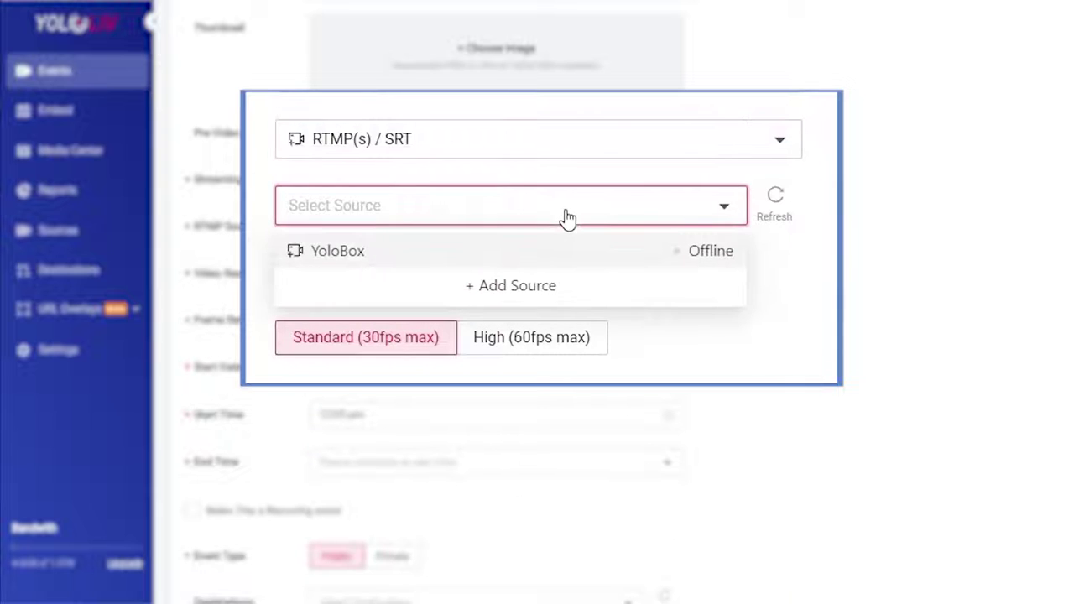
{"action": "left_click", "coordinate": [547, 287]}
{"action": "left_click", "coordinate": [251, 74]}
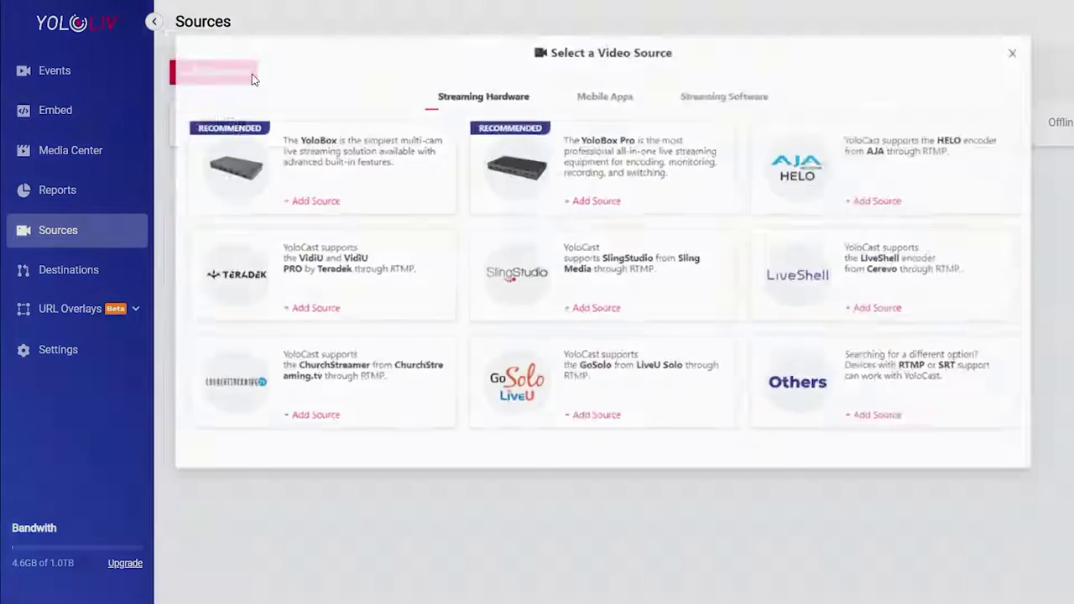
{"action": "left_click", "coordinate": [802, 101]}
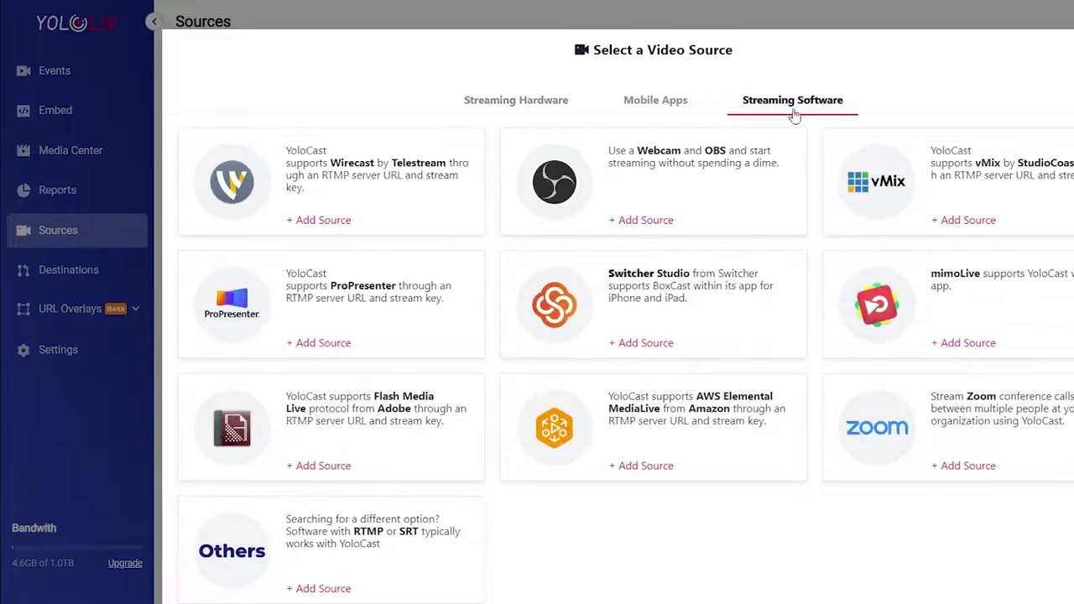
{"action": "left_click", "coordinate": [633, 224]}
{"action": "left_click", "coordinate": [877, 277]}
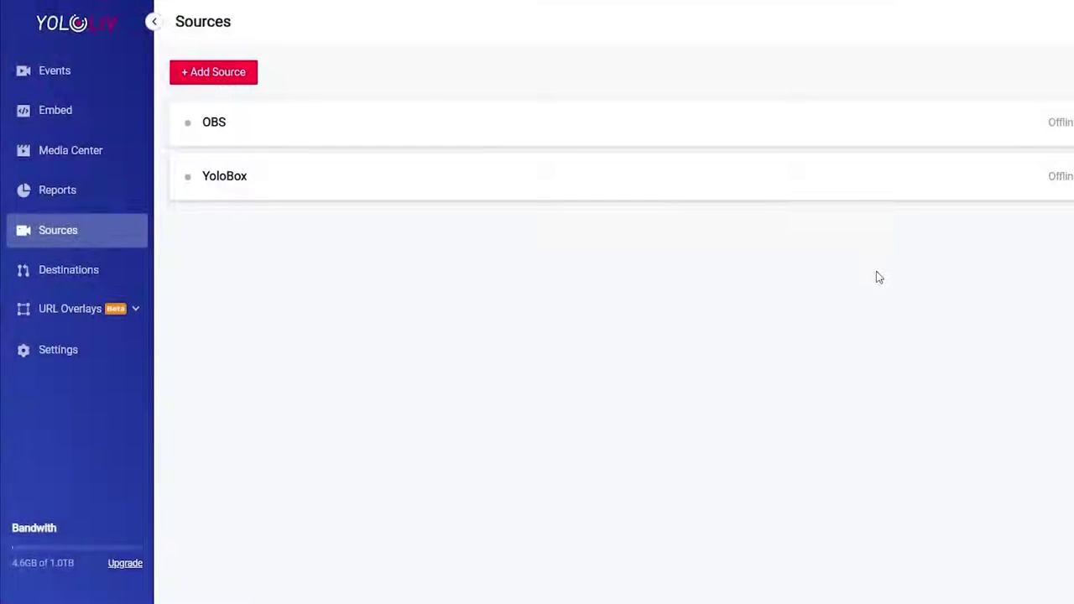
- Set the streaming method to Re-Event (Simulated Live) and open the selection of past events
{"action": "left_click", "coordinate": [541, 137]}
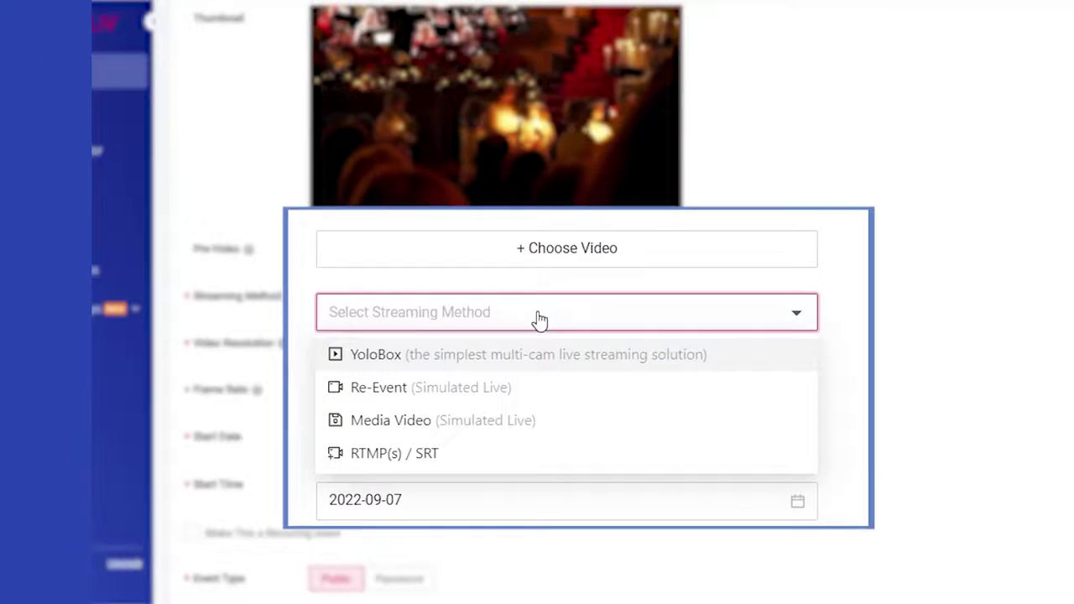
{"action": "left_click", "coordinate": [517, 405]}
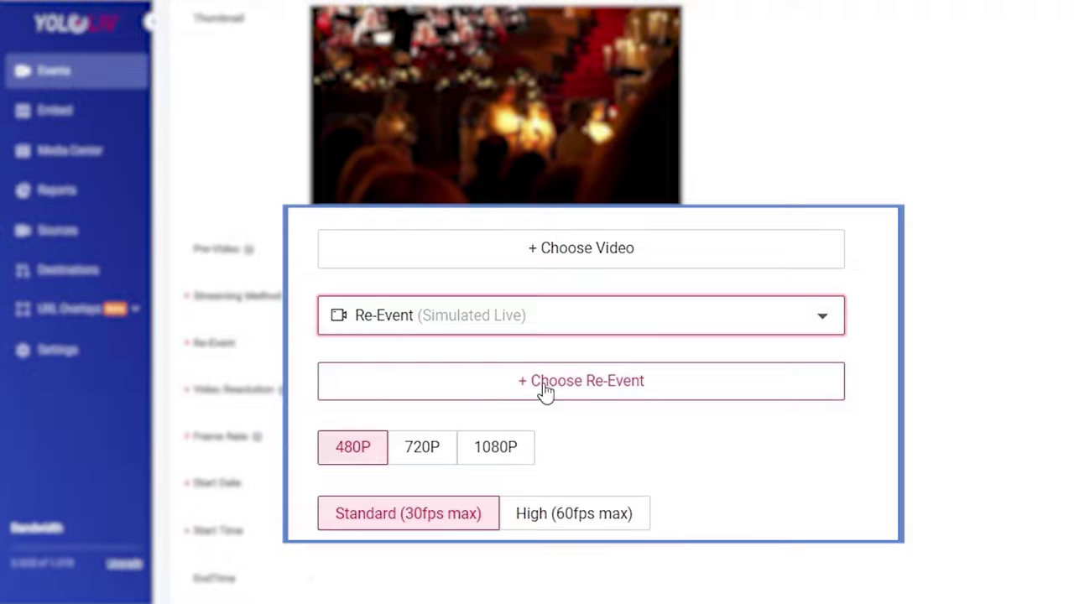
{"action": "left_click", "coordinate": [647, 326]}
{"action": "left_click", "coordinate": [585, 434]}
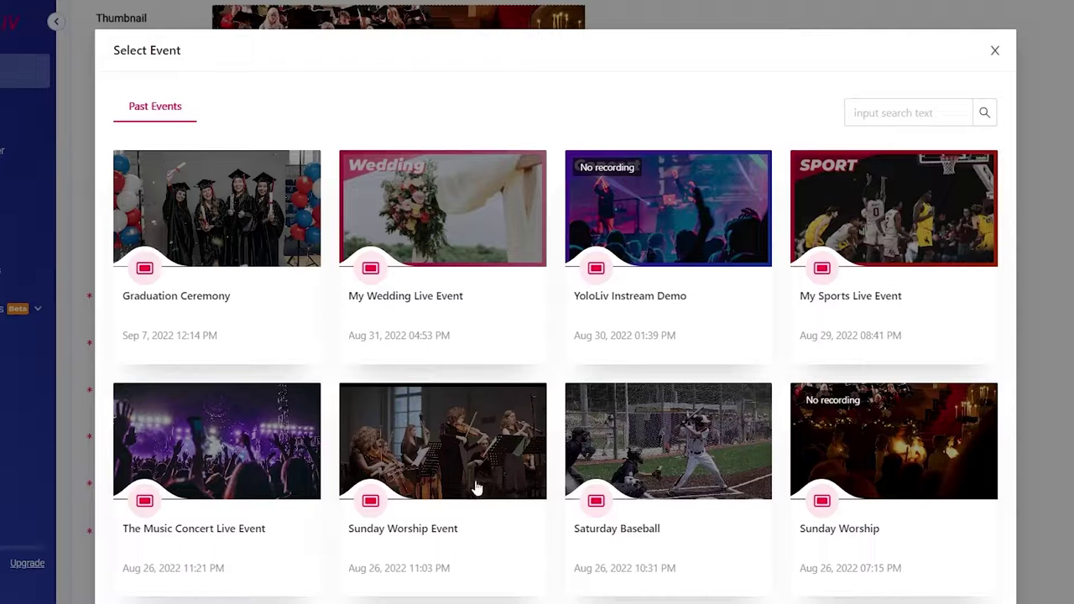
- Choose the past Sunday Worship Event as the re-event and create the event
{"action": "left_click", "coordinate": [470, 471]}
{"action": "scroll", "coordinate": [1000, 510], "scroll_direction": "down", "scroll_amount": 5}
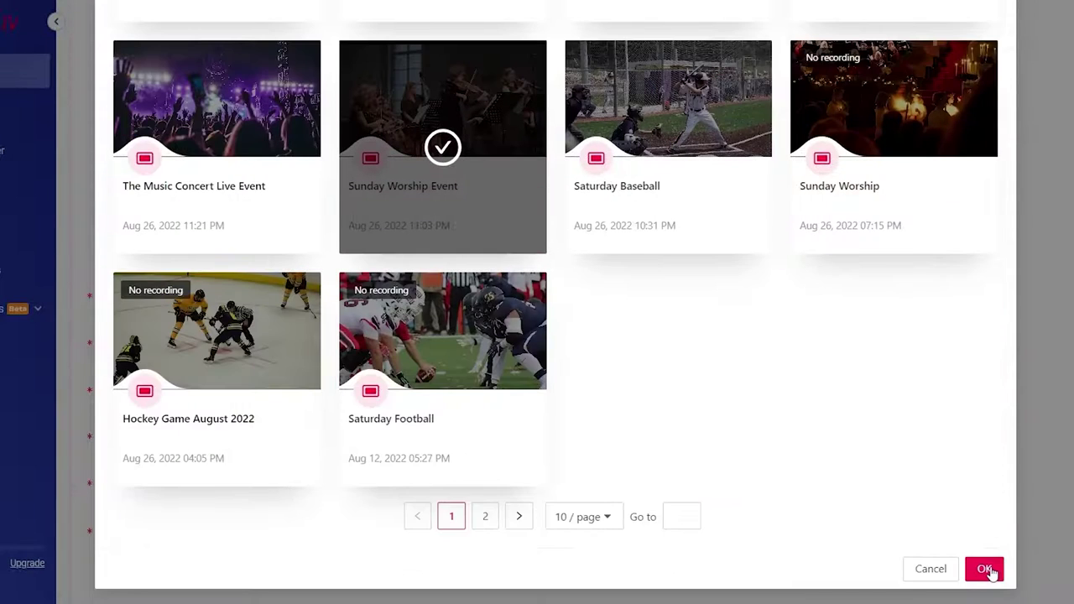
{"action": "left_click", "coordinate": [987, 569]}
{"action": "scroll", "coordinate": [902, 524], "scroll_direction": "down", "scroll_amount": 3}
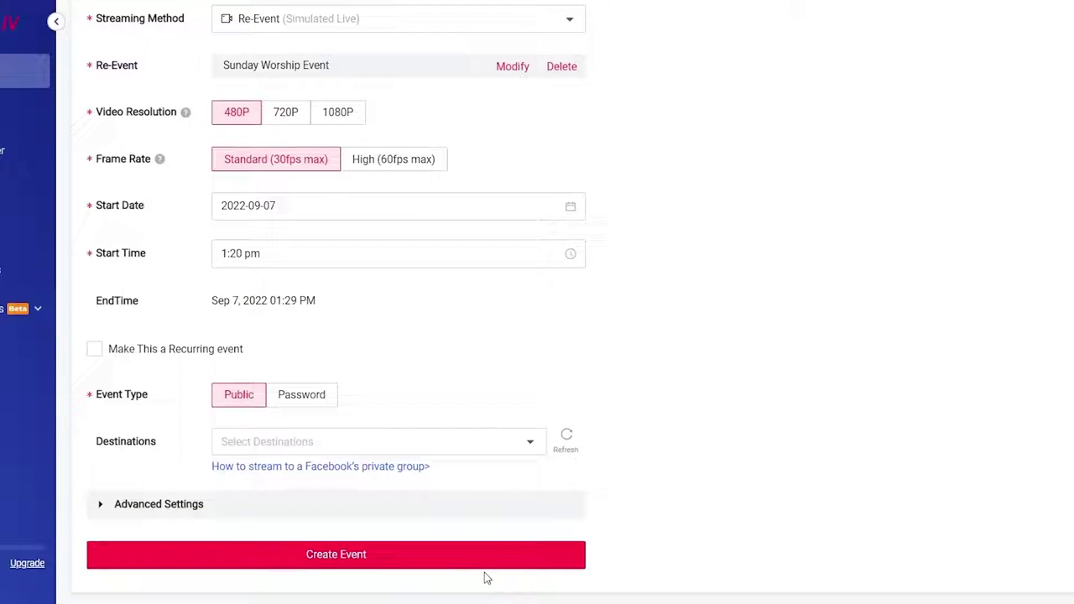
{"action": "left_click", "coordinate": [424, 554]}
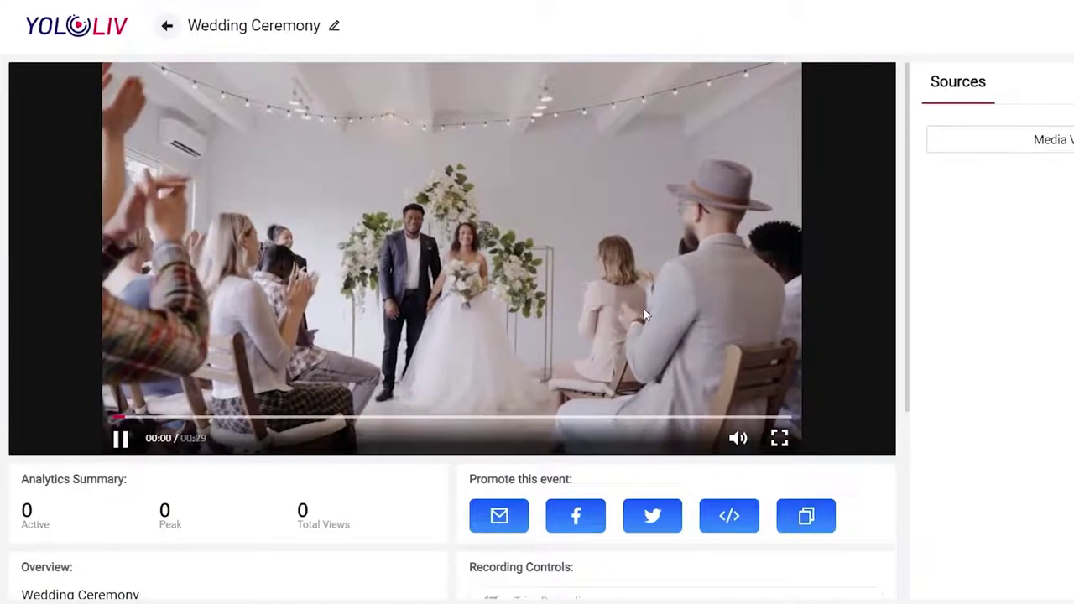
- Open the website embed settings of the Wedding Ceremony event and choose the Player + Description layout
{"action": "scroll", "coordinate": [647, 310], "scroll_direction": "down", "scroll_amount": 2}
{"action": "left_click", "coordinate": [729, 323]}
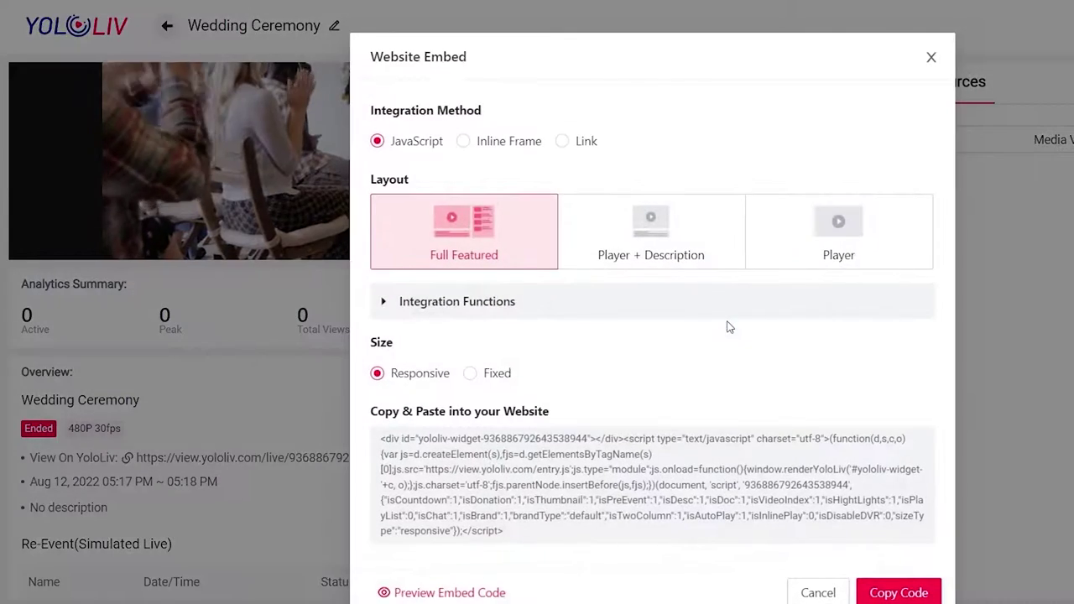
{"action": "left_click", "coordinate": [646, 235]}
- Enable Show Highlights and Show Viewer Chat in the embed's integration functions
{"action": "left_click", "coordinate": [518, 306]}
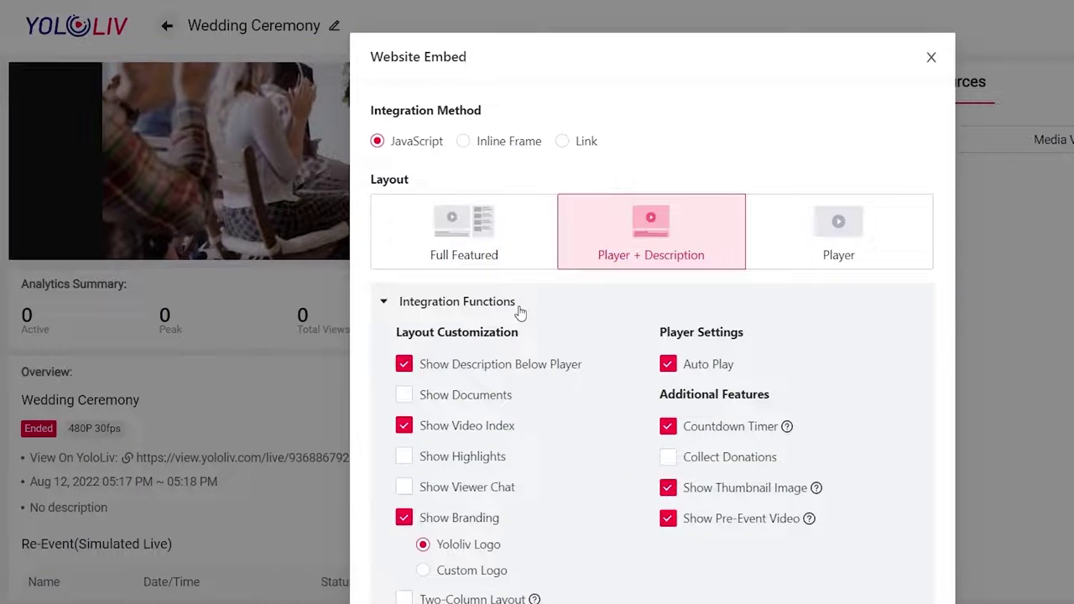
{"action": "scroll", "coordinate": [521, 312], "scroll_direction": "down", "scroll_amount": 2}
{"action": "left_click", "coordinate": [504, 338]}
{"action": "left_click", "coordinate": [498, 359]}
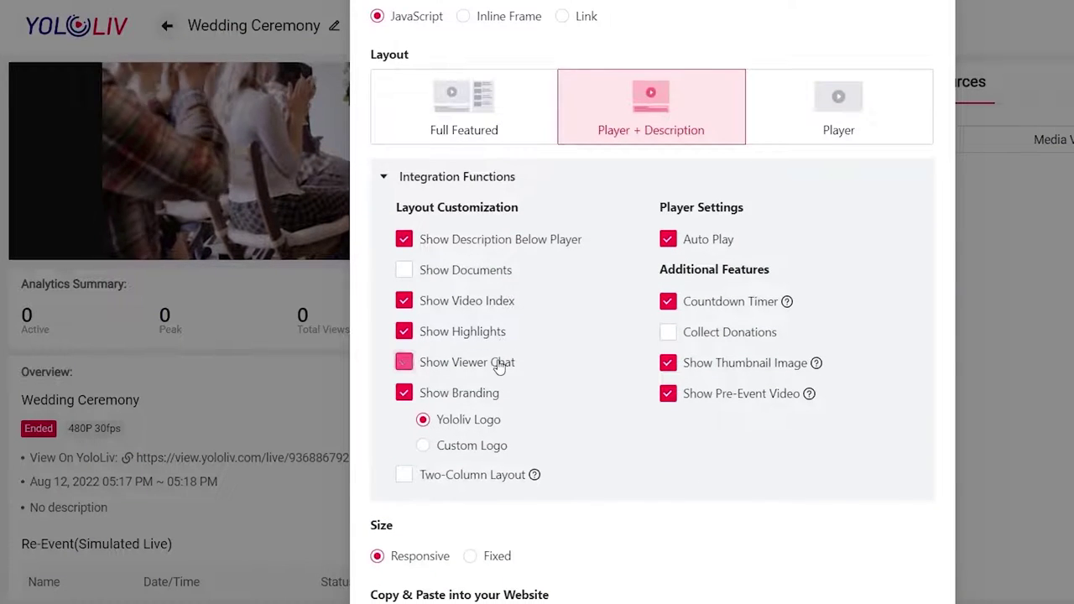
{"action": "scroll", "coordinate": [498, 362], "scroll_direction": "down", "scroll_amount": 3}
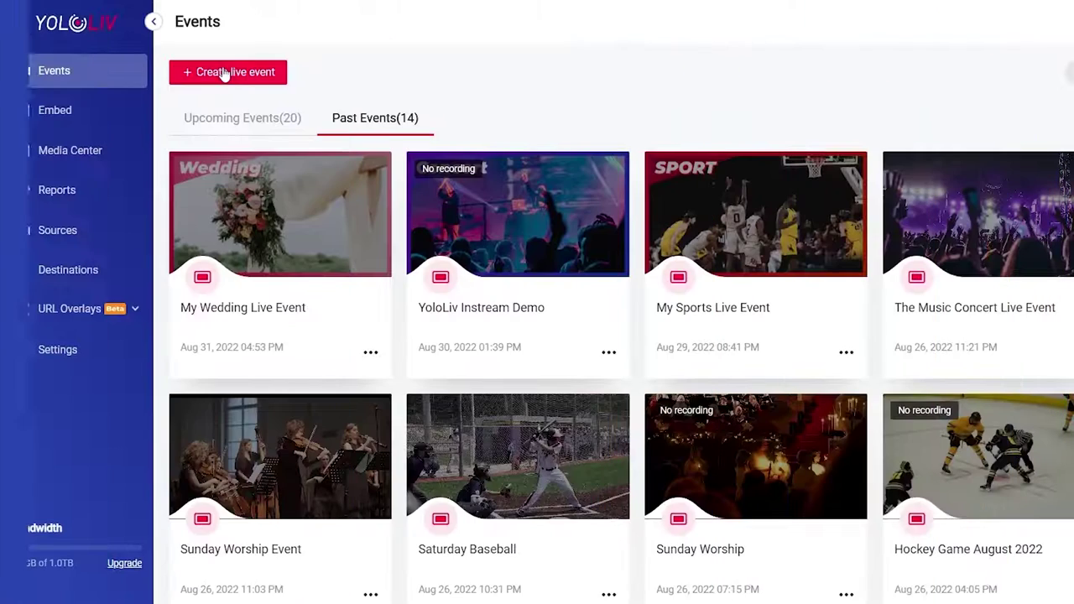
- Start a new live event and set its thumbnail to the boxing match picture from the library
{"action": "left_click", "coordinate": [225, 73]}
{"action": "left_click", "coordinate": [351, 138]}
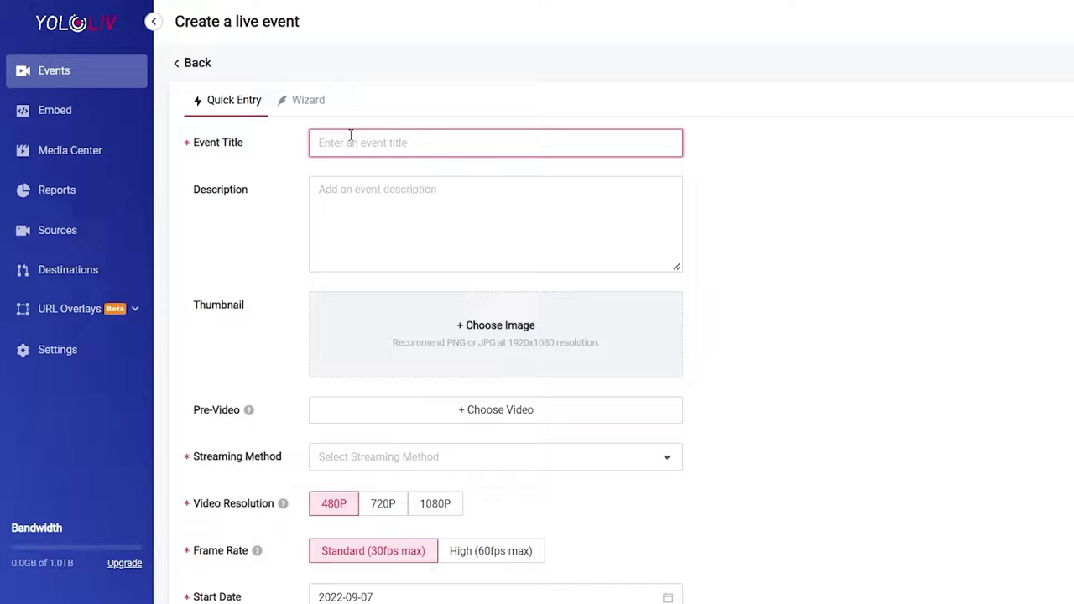
{"action": "left_click", "coordinate": [390, 189]}
{"action": "left_click", "coordinate": [488, 329]}
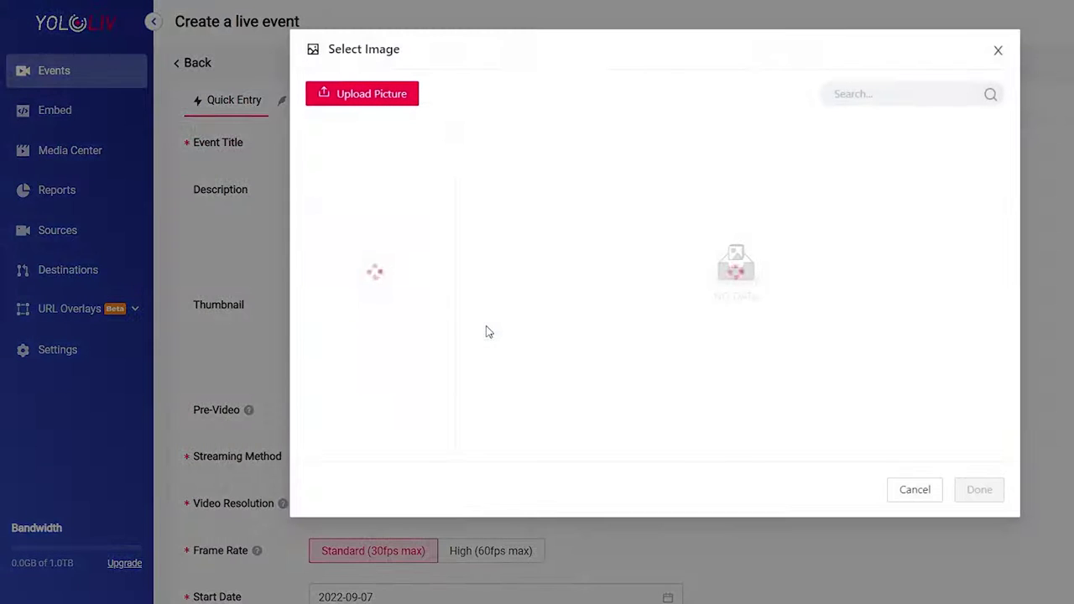
{"action": "left_click", "coordinate": [664, 162]}
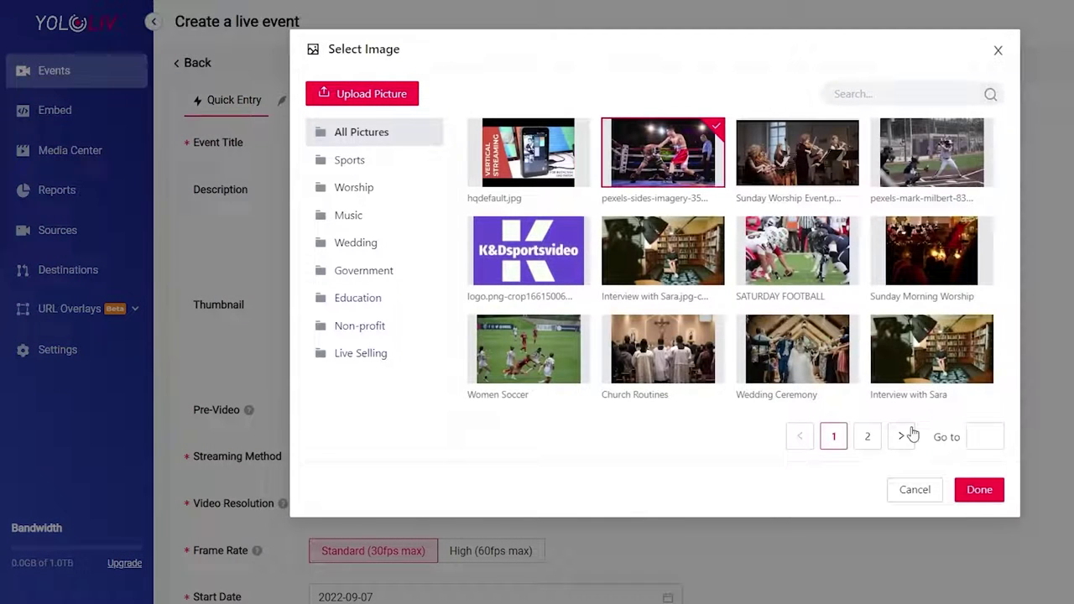
{"action": "left_click", "coordinate": [972, 491]}
- Set the new event's streaming method to YoloBox
{"action": "scroll", "coordinate": [878, 470], "scroll_direction": "down", "scroll_amount": 5}
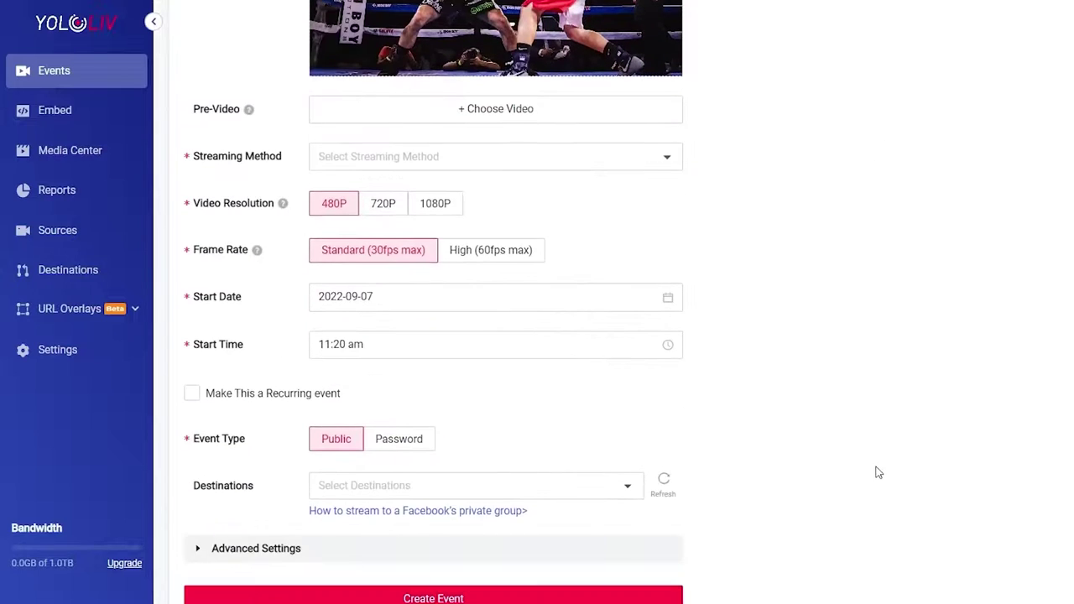
{"action": "left_click", "coordinate": [736, 114]}
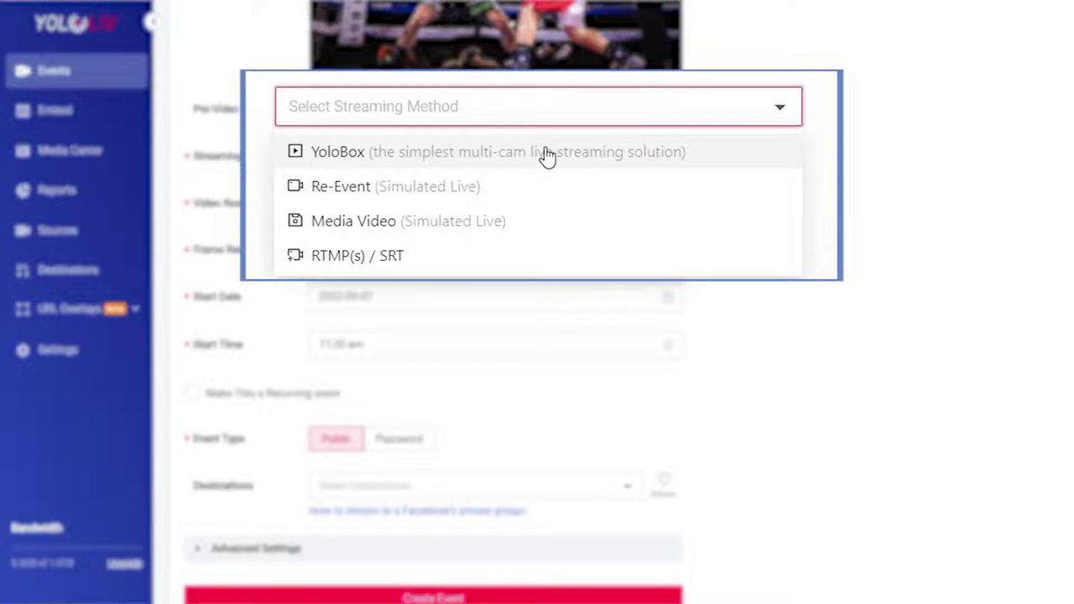
{"action": "left_click", "coordinate": [546, 154]}
- Schedule the event to start at 11:30 am and end at 12:30 pm (1 hours)
{"action": "left_click", "coordinate": [426, 344]}
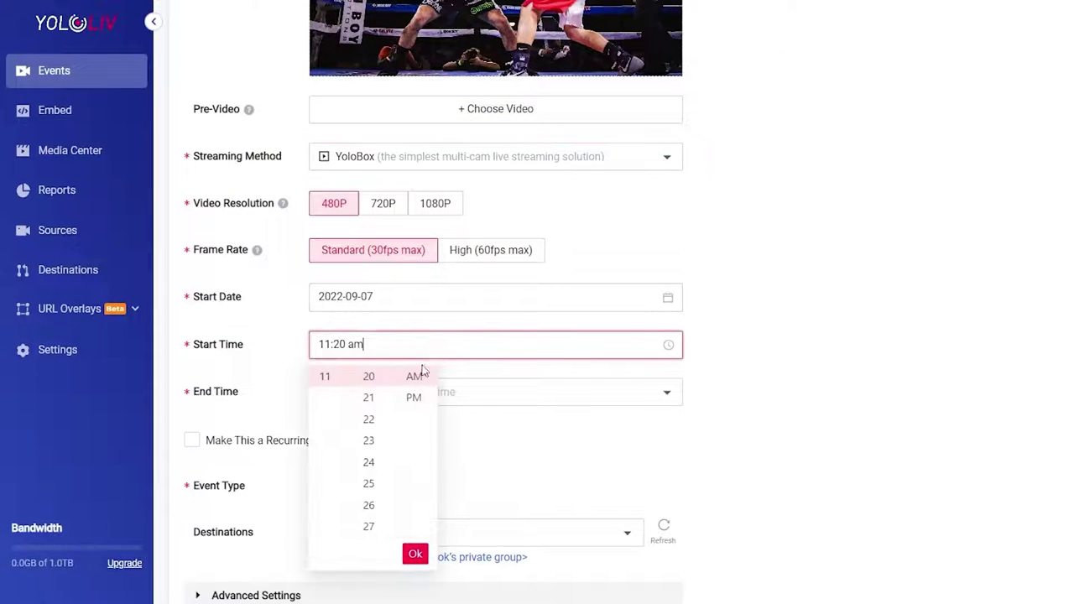
{"action": "scroll", "coordinate": [378, 495], "scroll_direction": "down", "scroll_amount": 3}
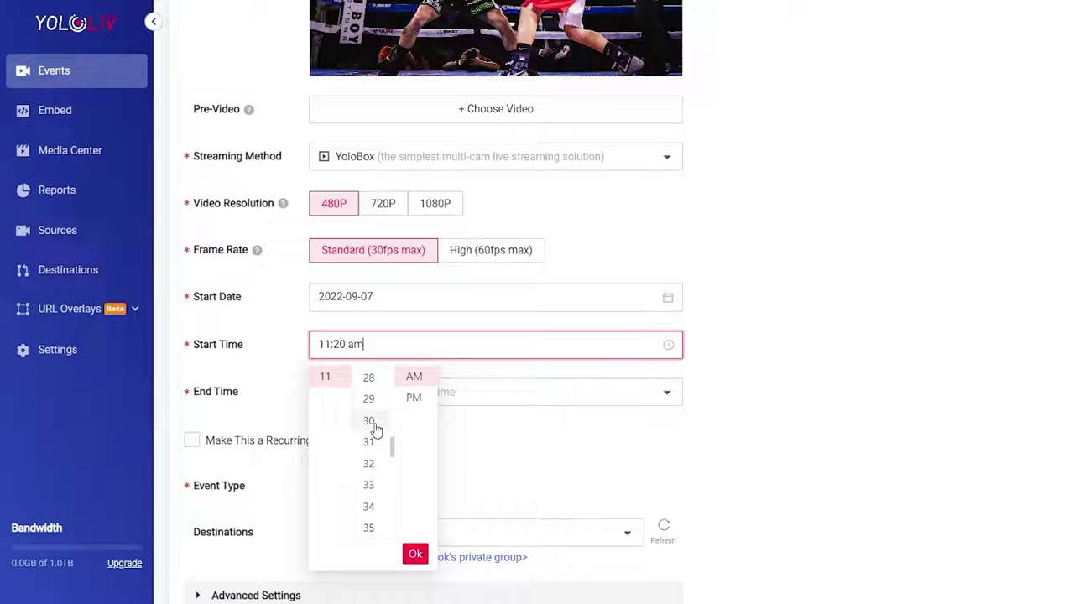
{"action": "left_click", "coordinate": [373, 423]}
{"action": "left_click", "coordinate": [416, 556]}
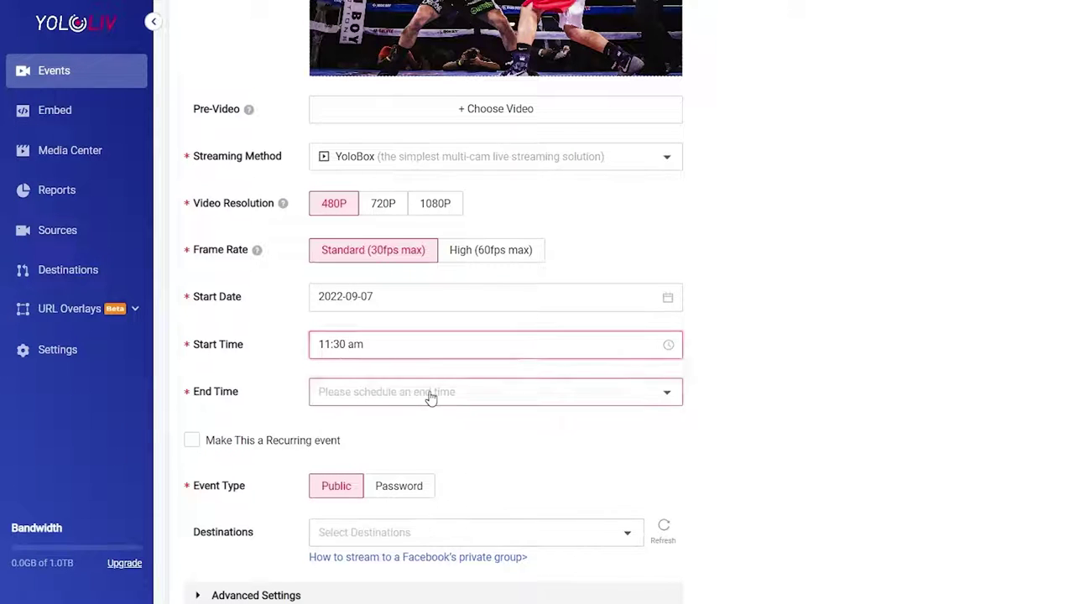
{"action": "left_click", "coordinate": [434, 395]}
{"action": "left_click", "coordinate": [377, 217]}
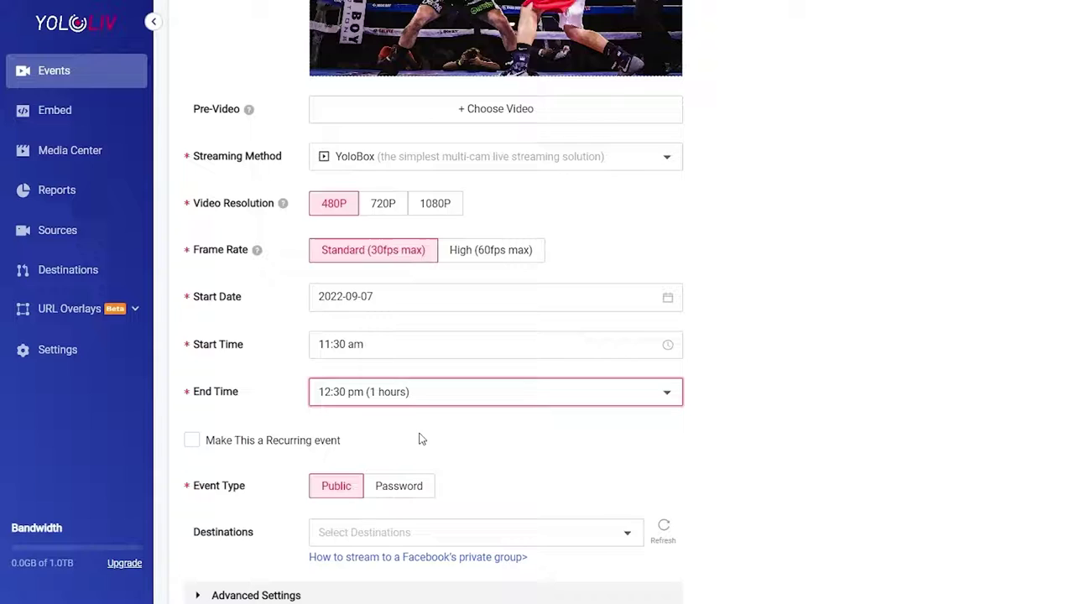
- Make the event recur on a custom weekly schedule on Monday, Tuesday and Thursday, ending after 10 occurrences
{"action": "left_click", "coordinate": [287, 441]}
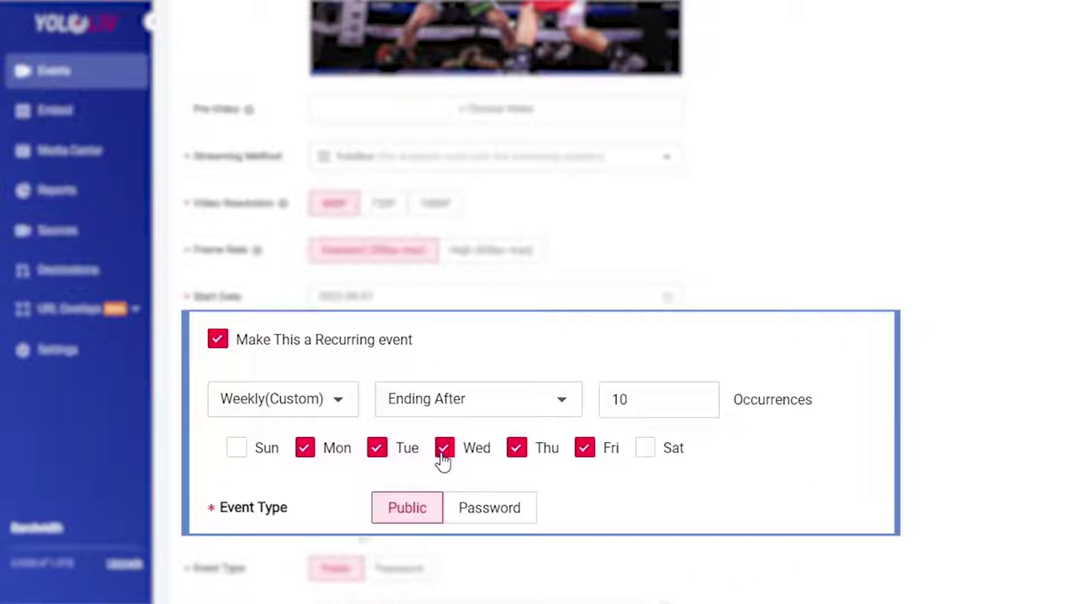
{"action": "scroll", "coordinate": [745, 462], "scroll_direction": "down", "scroll_amount": 2}
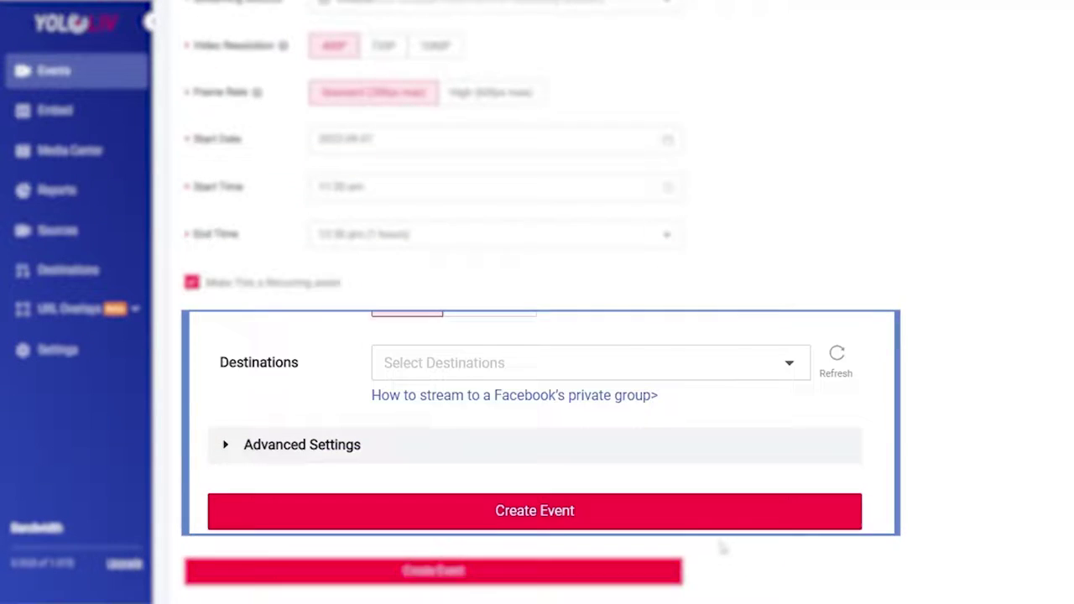
- Add the connected YouTube, Facebook and Twitch accounts as destinations and create the event
{"action": "left_click", "coordinate": [670, 351]}
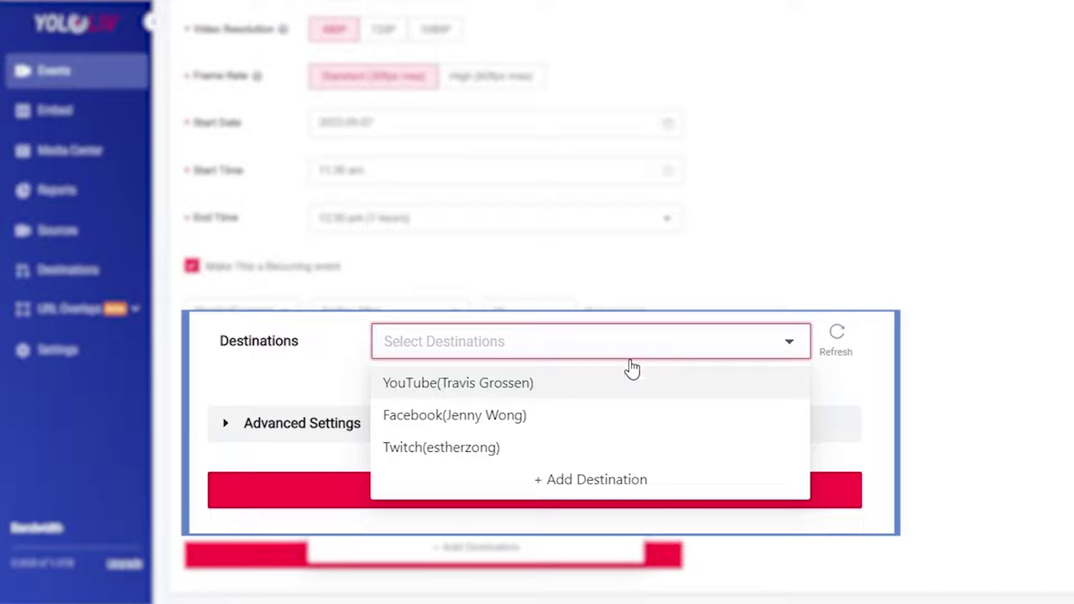
{"action": "left_click", "coordinate": [575, 394]}
{"action": "left_click", "coordinate": [687, 353]}
{"action": "left_click", "coordinate": [511, 427]}
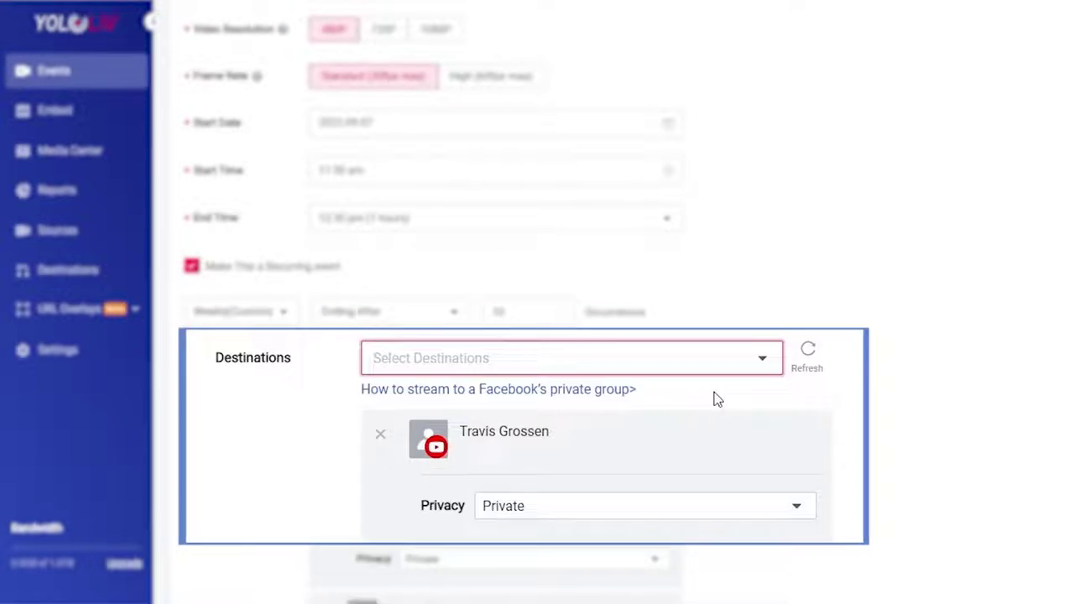
{"action": "left_click", "coordinate": [600, 220]}
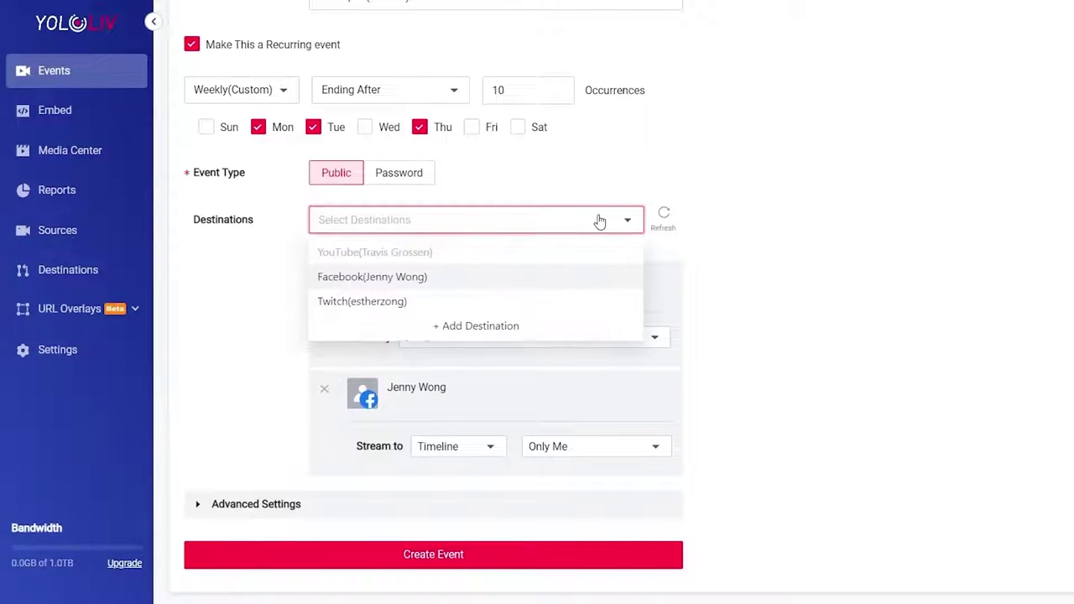
{"action": "left_click", "coordinate": [445, 305]}
{"action": "left_click", "coordinate": [844, 436]}
{"action": "scroll", "coordinate": [856, 453], "scroll_direction": "down", "scroll_amount": 1}
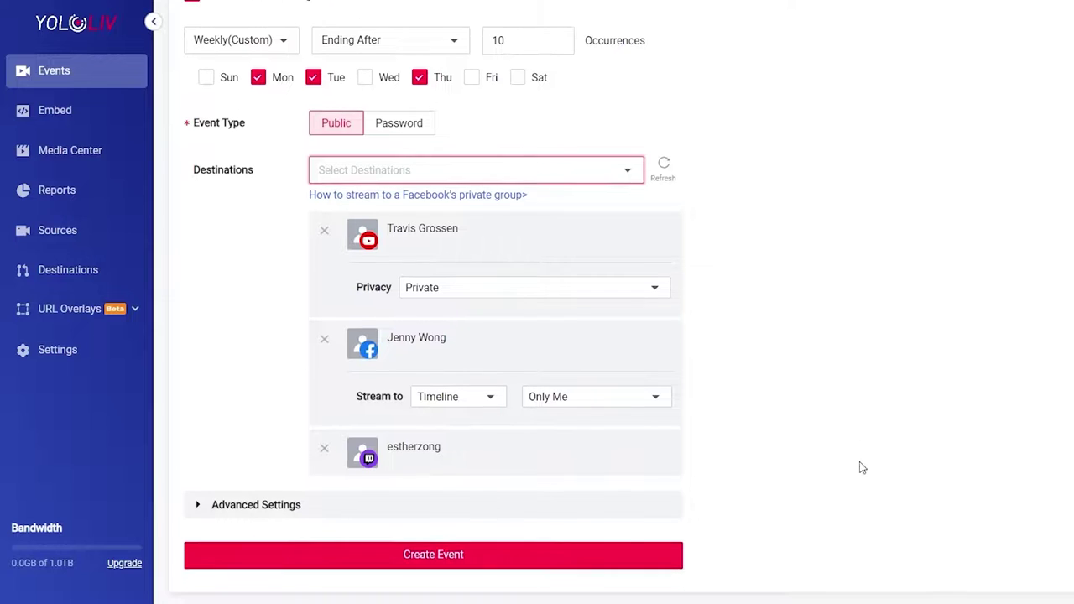
{"action": "left_click", "coordinate": [467, 555]}
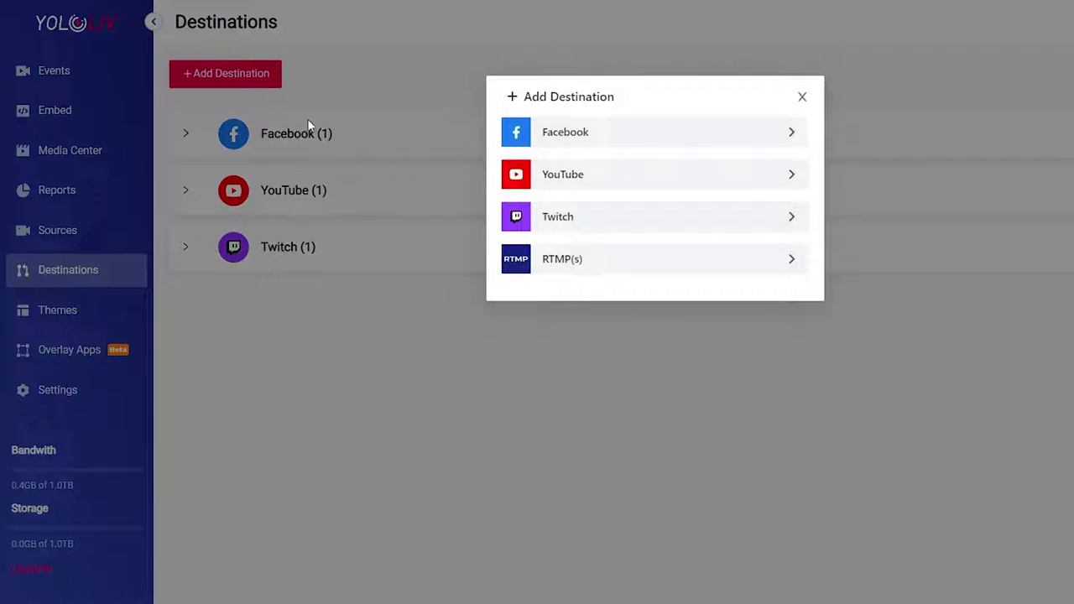
- Add an RTMP(s) destination named YOUTUBE with server URL rtmp://a.rtmp.youtube.com/live2 and its stream key
{"action": "left_click", "coordinate": [584, 273]}
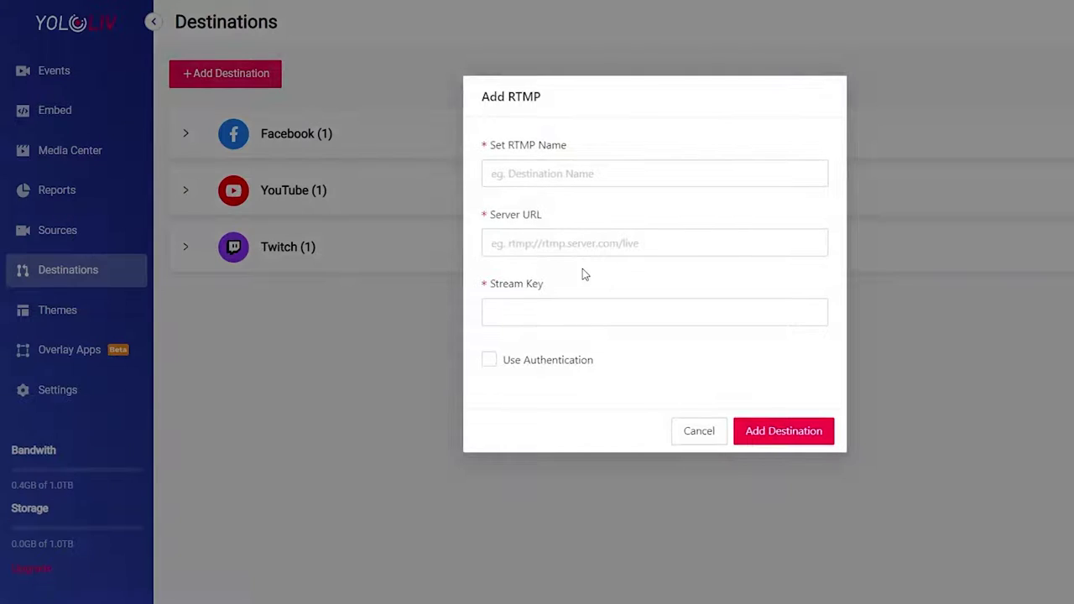
{"action": "left_click", "coordinate": [566, 175]}
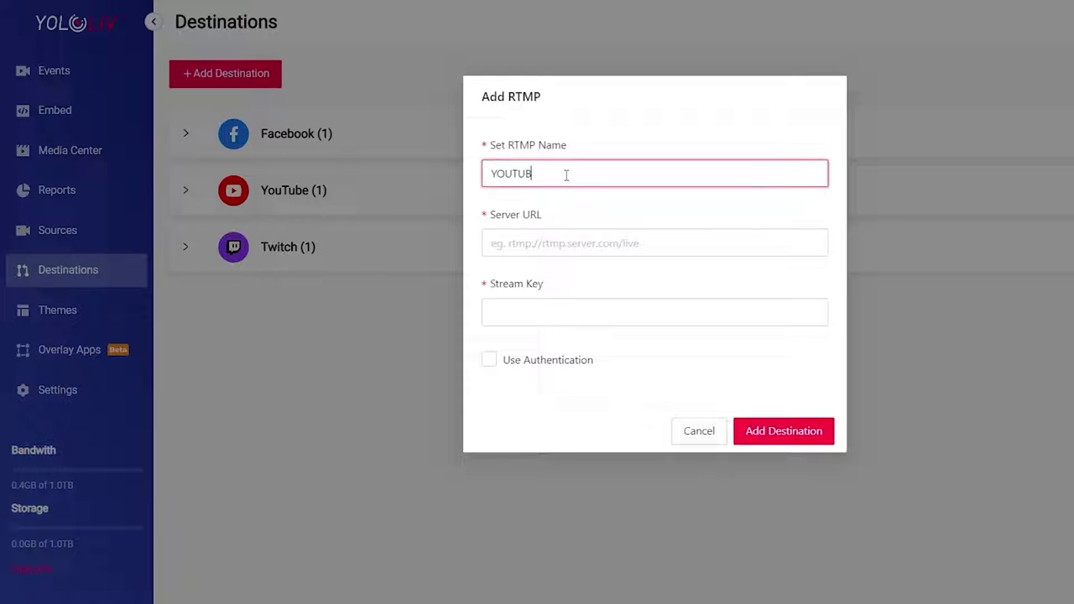
{"action": "left_click", "coordinate": [636, 239]}
{"action": "type", "text": "rtmp://a.rtmp.youtube.com/live2"}
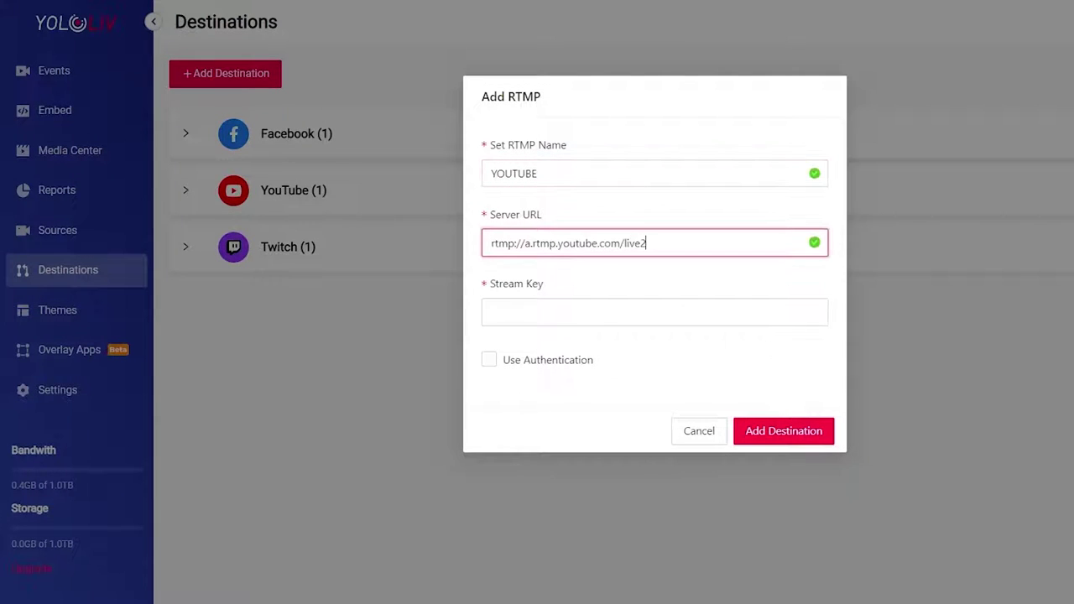
{"action": "left_click", "coordinate": [603, 311]}
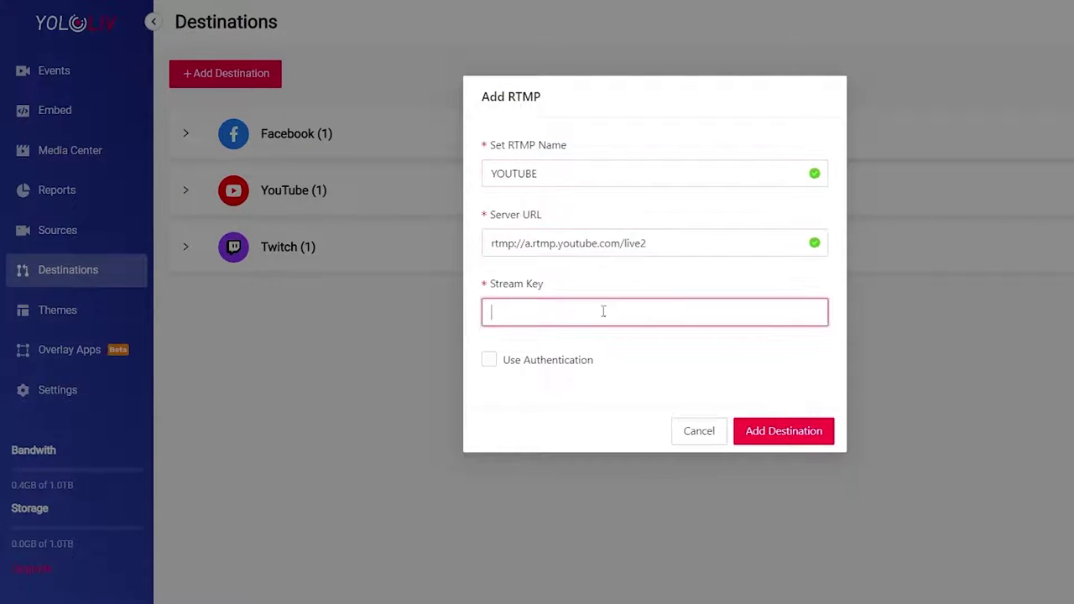
{"action": "left_click", "coordinate": [790, 437]}
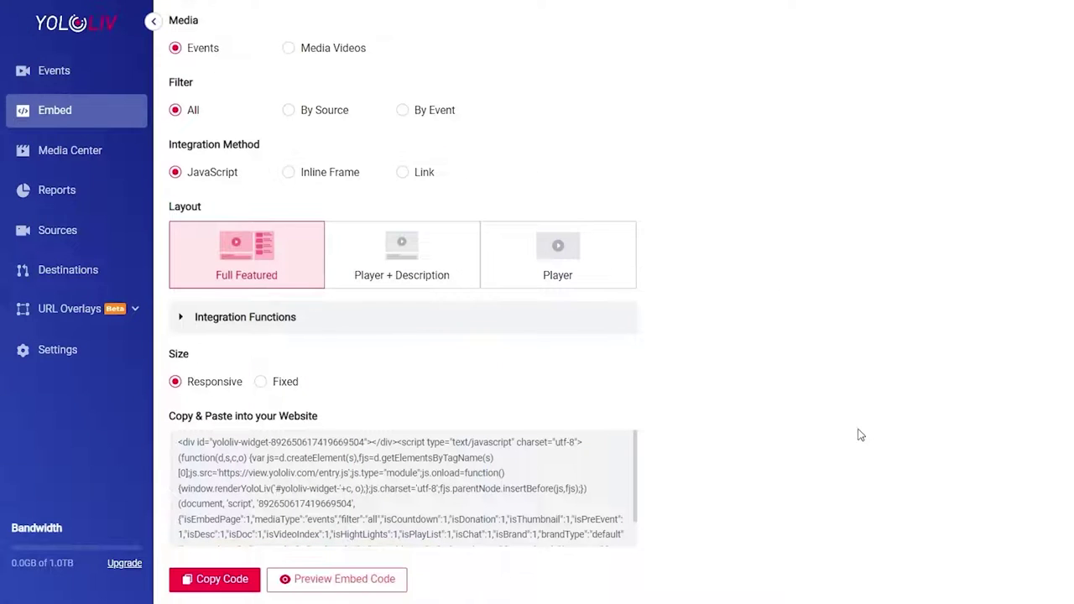
- Copy the JavaScript embed code for the full-featured, responsive events player
{"action": "left_click", "coordinate": [235, 587]}
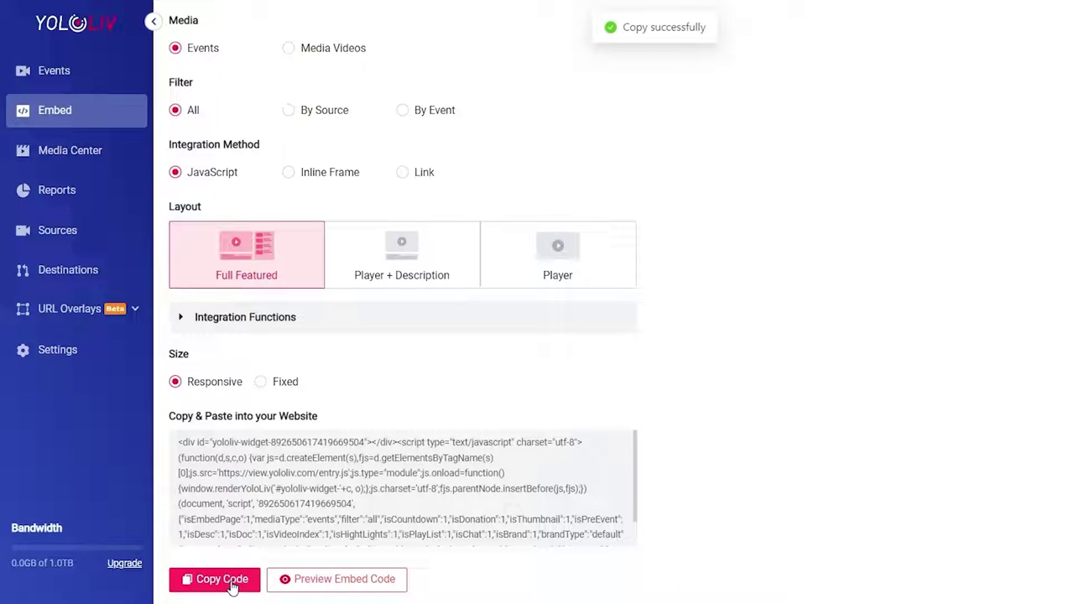
- Brand the embed with the K&Dsportsvideo image as custom logo and preview the embed code
{"action": "left_click", "coordinate": [247, 323]}
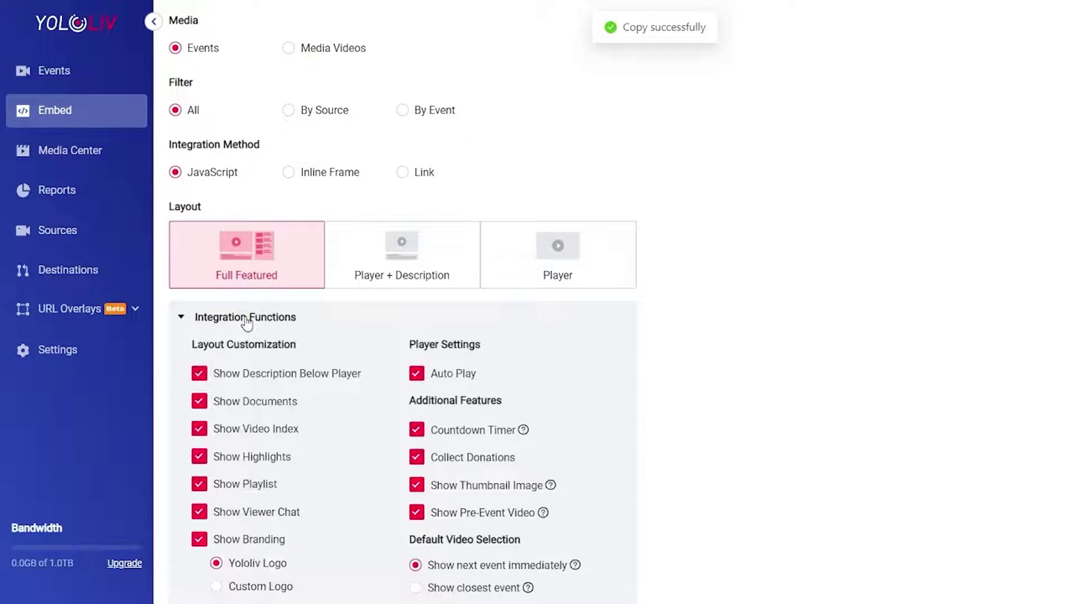
{"action": "scroll", "coordinate": [246, 324], "scroll_direction": "down", "scroll_amount": 5}
{"action": "left_click", "coordinate": [260, 326]}
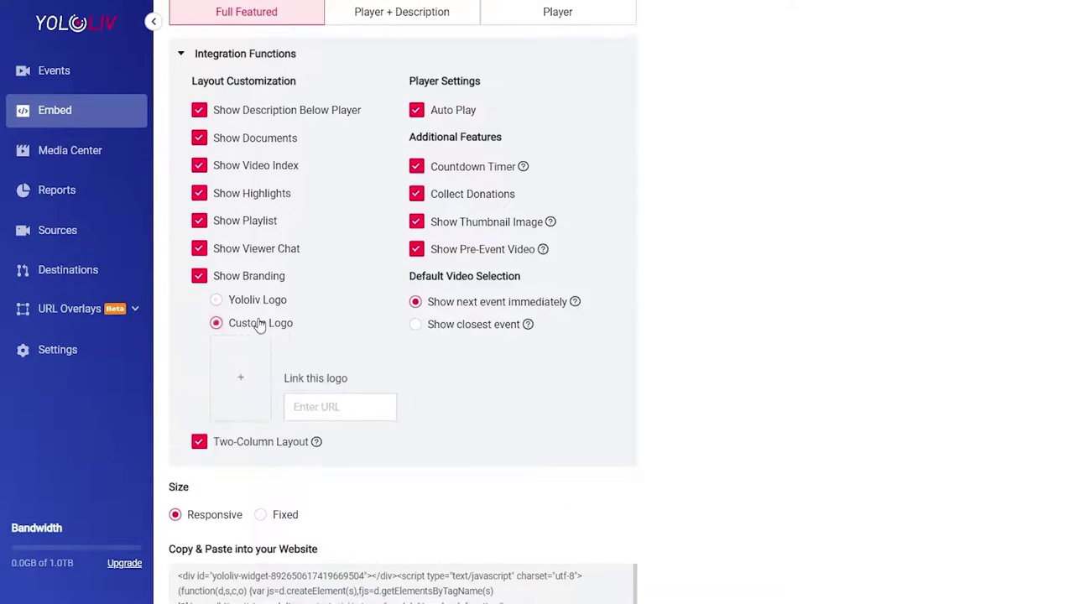
{"action": "left_click", "coordinate": [236, 380]}
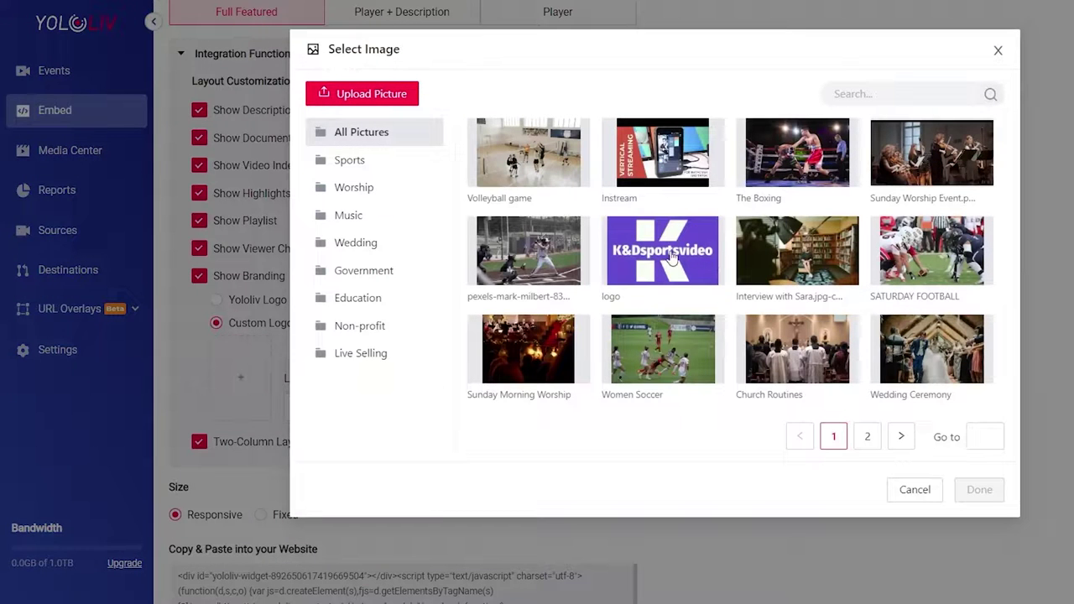
{"action": "left_click", "coordinate": [978, 491]}
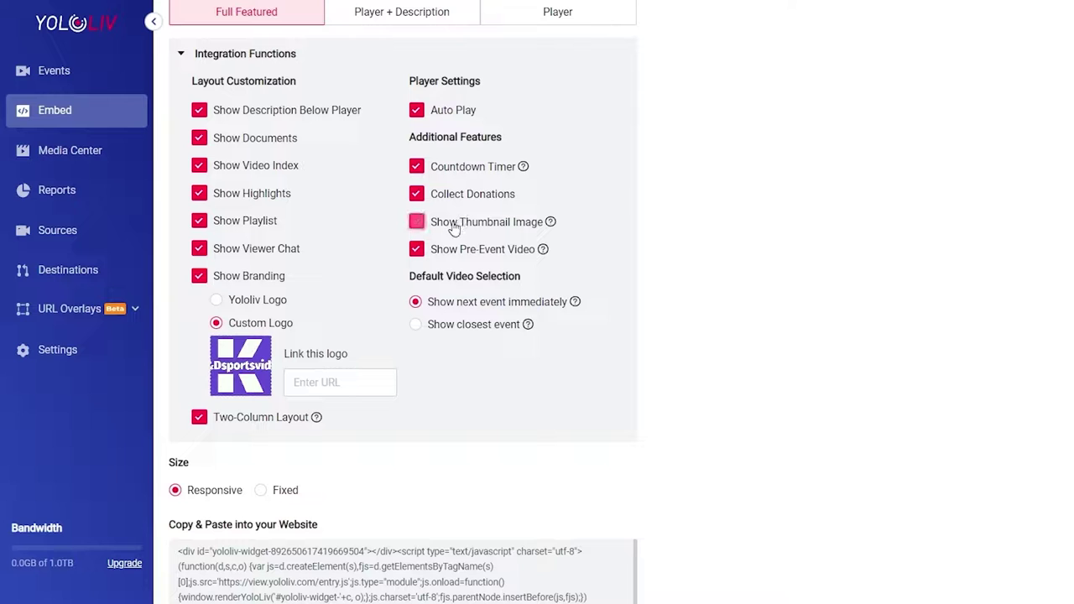
{"action": "scroll", "coordinate": [542, 308], "scroll_direction": "down", "scroll_amount": 2}
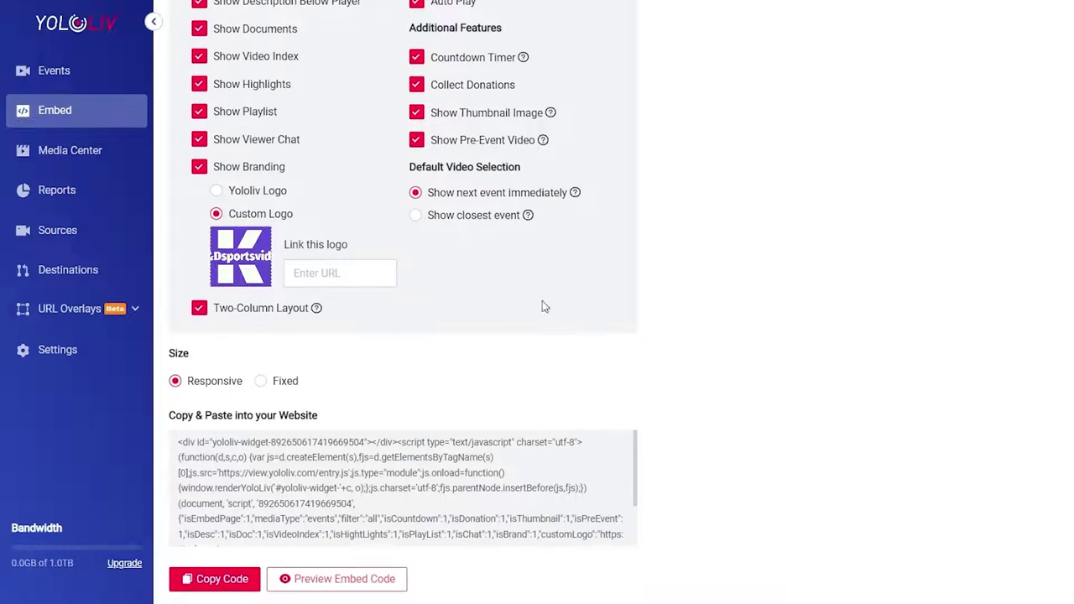
{"action": "left_click", "coordinate": [399, 578]}
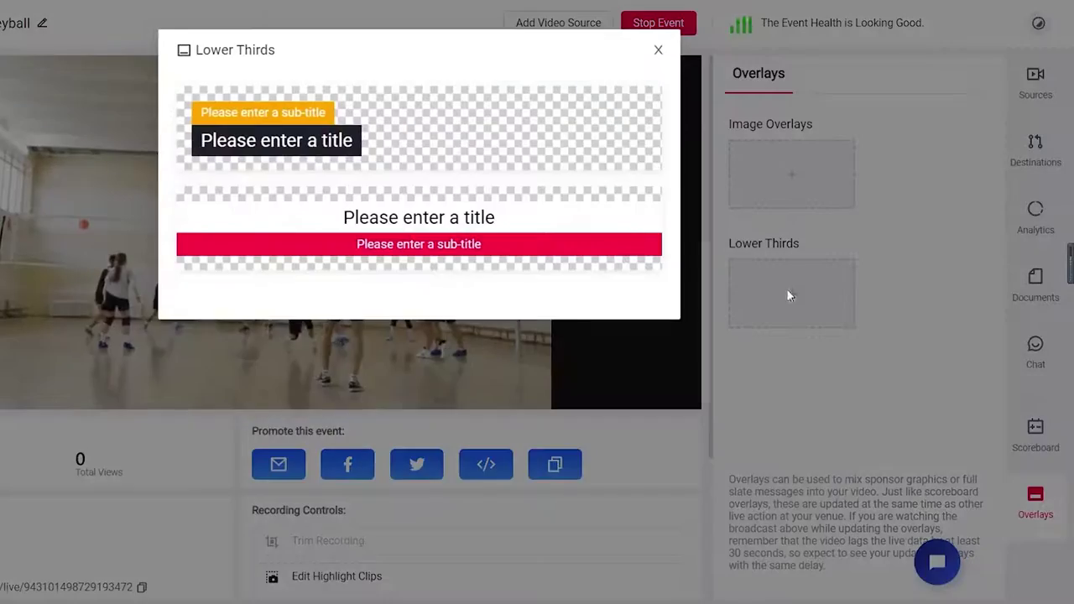
- Save a named lower third titled "Men's Volleyball" with subtitle "K&Dsportsvideo 2022" and a different subtitle background colour
{"action": "left_click", "coordinate": [449, 136]}
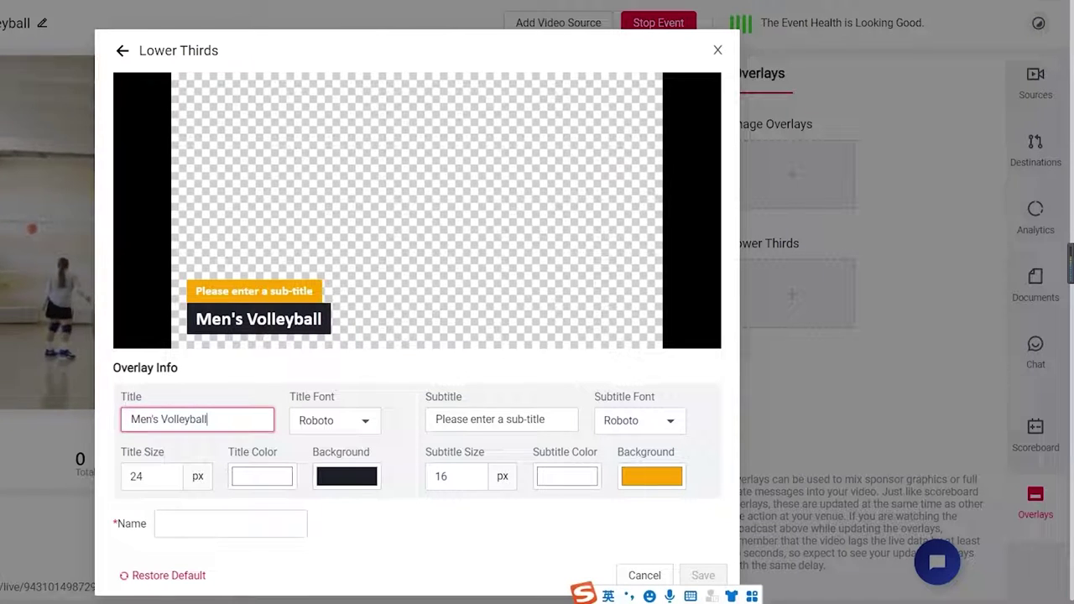
{"action": "type", "text": "022"}
{"action": "left_click", "coordinate": [651, 476]}
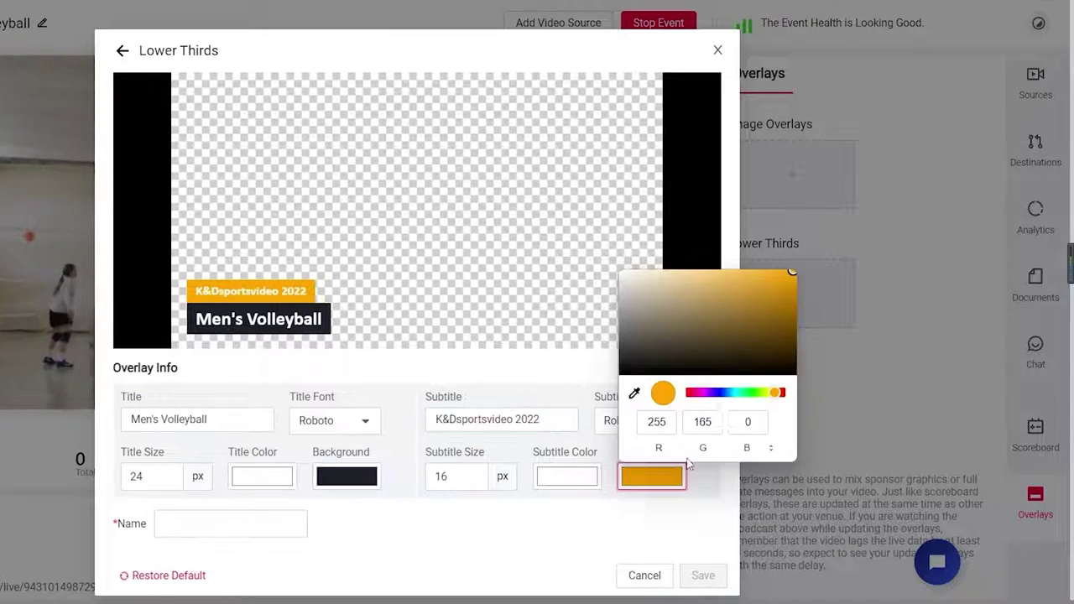
{"action": "left_click", "coordinate": [752, 388]}
{"action": "left_click", "coordinate": [249, 523]}
{"action": "left_click", "coordinate": [703, 575]}
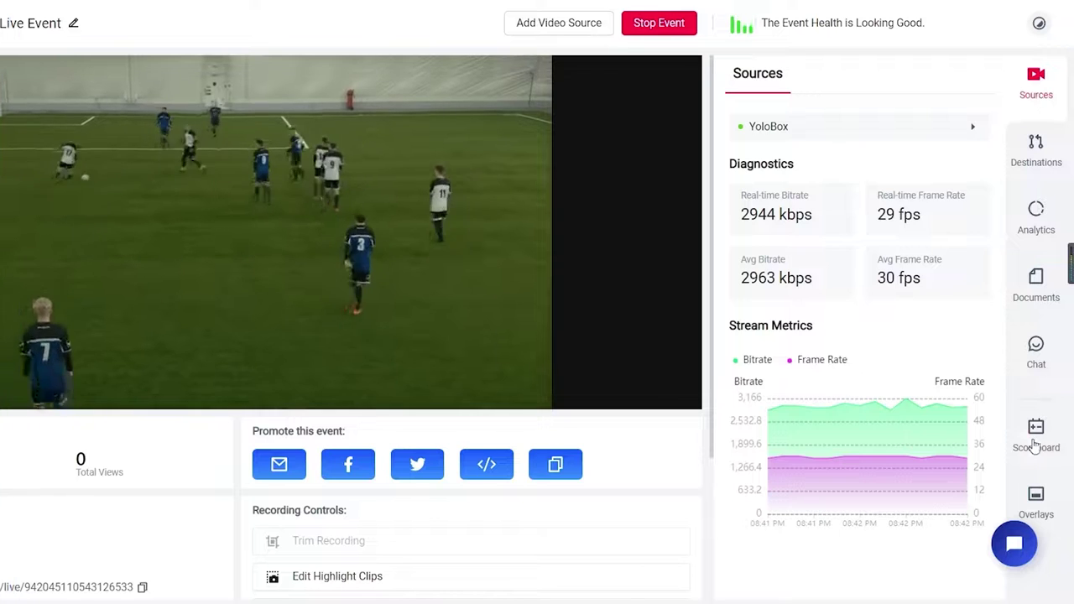
- Display the scoreboard at the top of the live video and set the score to Away 2, Home 3
{"action": "left_click", "coordinate": [1037, 436]}
{"action": "left_click", "coordinate": [974, 118]}
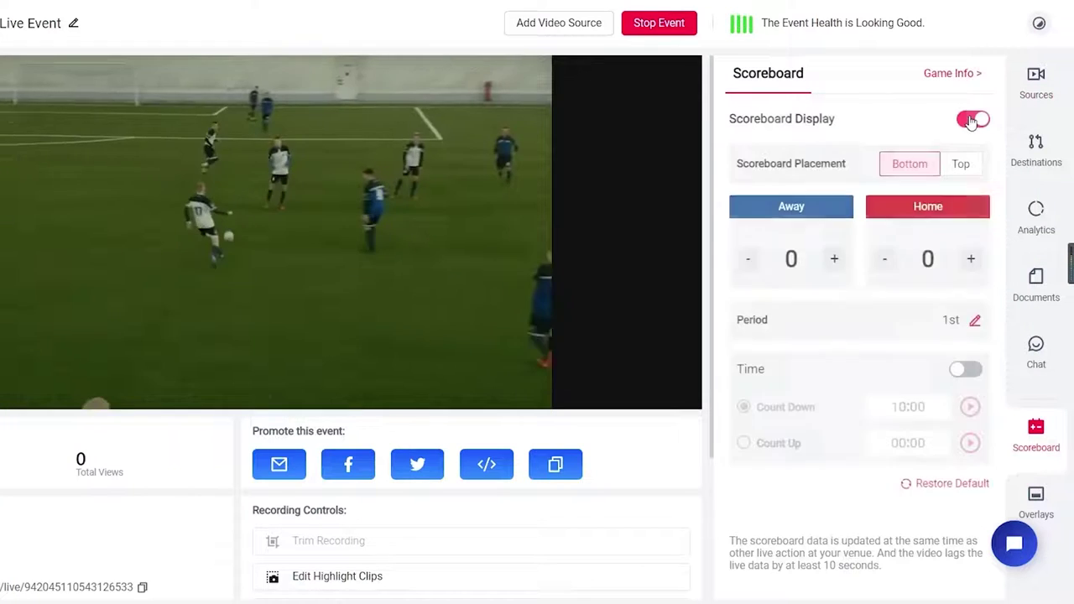
{"action": "left_click", "coordinate": [961, 163]}
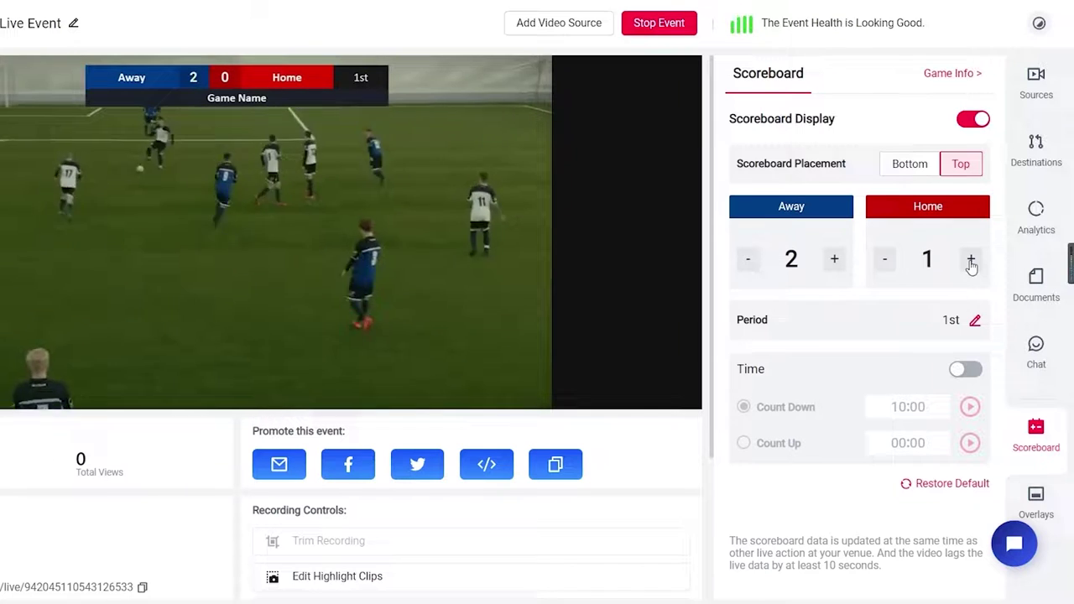
- Edit and save the scoreboard's period and turn on its game time
{"action": "left_click", "coordinate": [975, 321]}
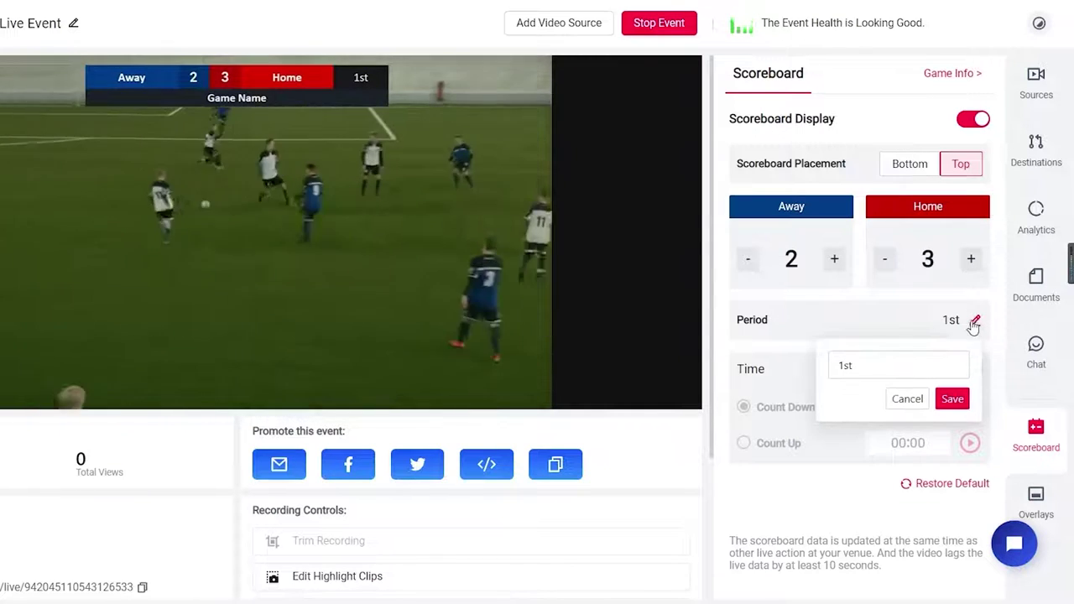
{"action": "left_click", "coordinate": [952, 400]}
{"action": "left_click", "coordinate": [967, 371]}
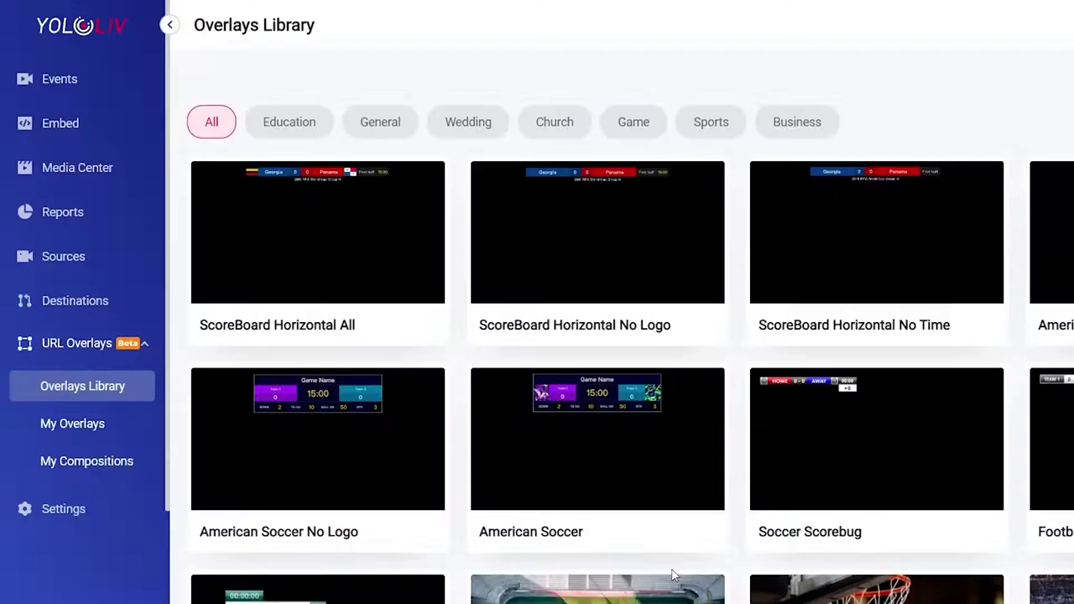
- Add the American Soccer scoreboard and the title overlay with the orange subtitle from the Overlays Library to My Overlays
{"action": "scroll", "coordinate": [671, 575], "scroll_direction": "down", "scroll_amount": 5}
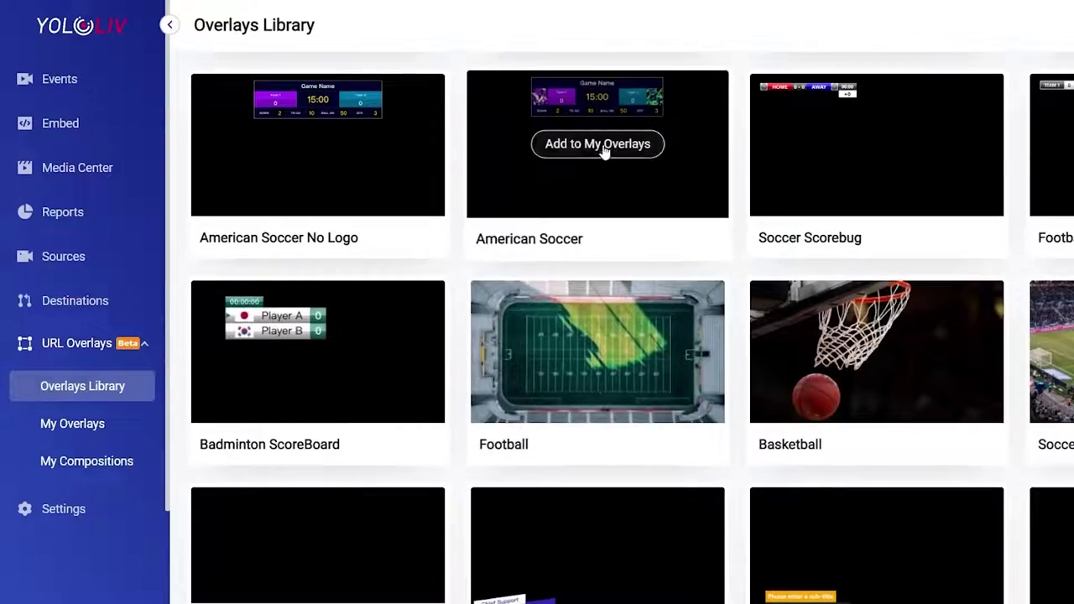
{"action": "left_click", "coordinate": [602, 145]}
{"action": "left_click", "coordinate": [913, 549]}
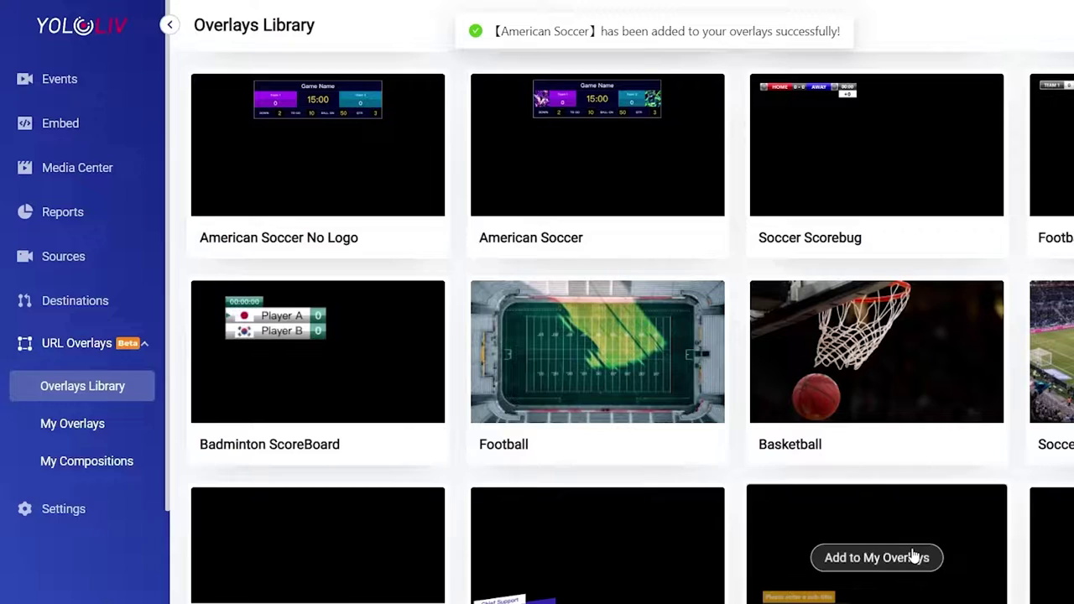
- In the American Soccer overlay from My Overlays, set Team 1's score to 3, Team 2's to 2 and the QTR number to 5
{"action": "left_click", "coordinate": [99, 426]}
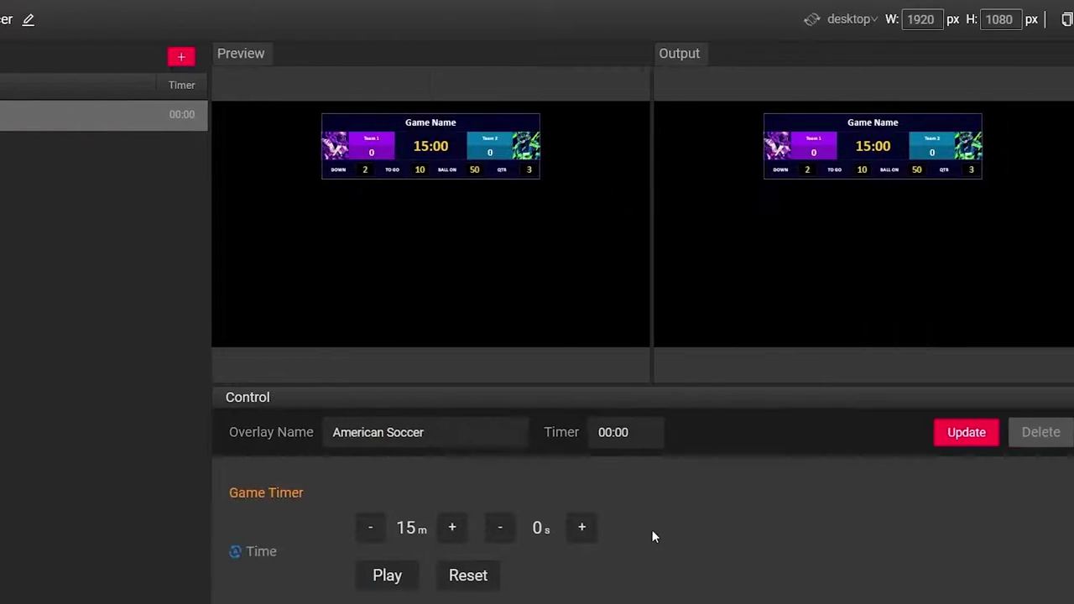
{"action": "scroll", "coordinate": [652, 530], "scroll_direction": "down", "scroll_amount": 2}
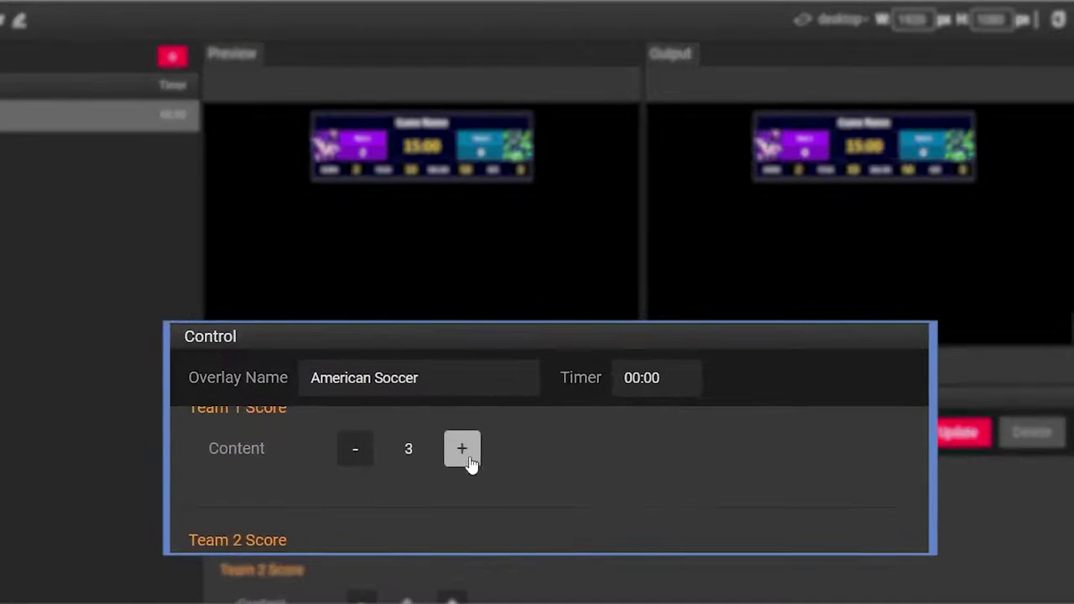
{"action": "scroll", "coordinate": [461, 491], "scroll_direction": "down", "scroll_amount": 3}
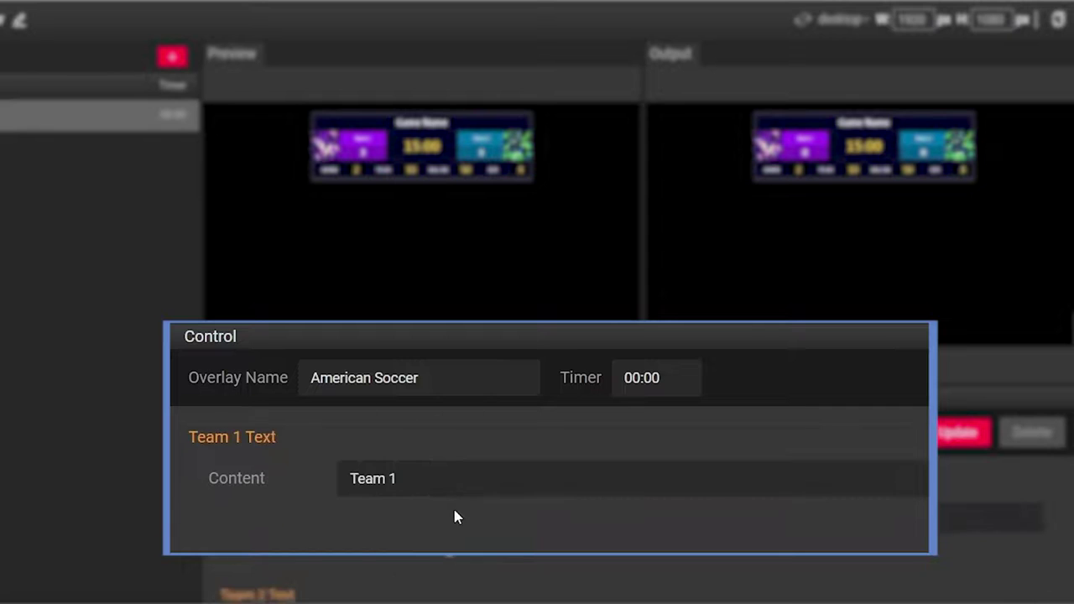
{"action": "scroll", "coordinate": [456, 516], "scroll_direction": "down", "scroll_amount": 5}
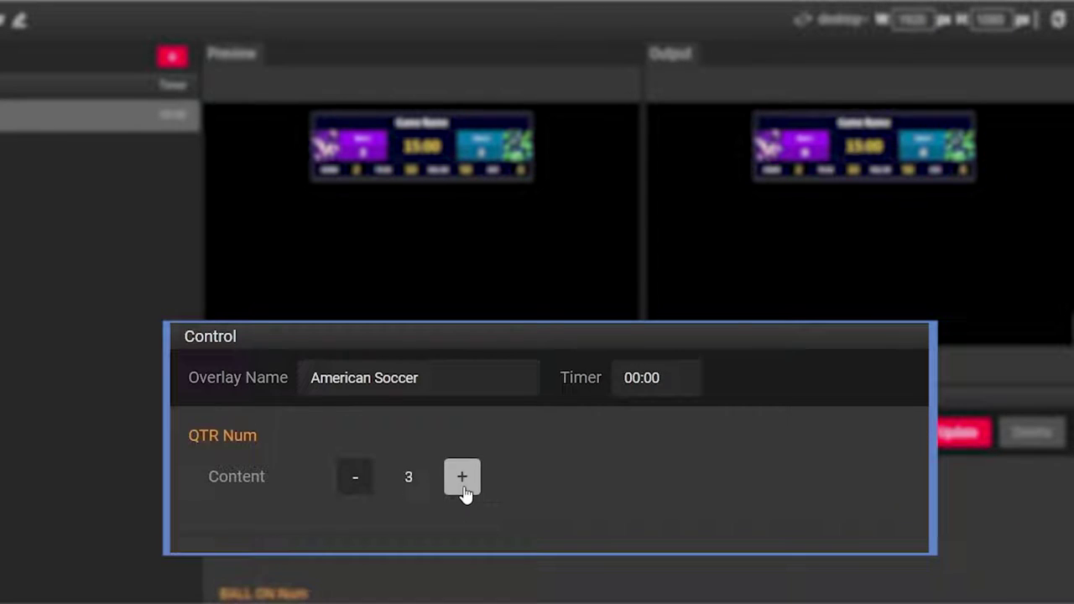
- Change the overlay's game name to "2022 Touchdown Triumphs Football Game"
{"action": "scroll", "coordinate": [464, 491], "scroll_direction": "down", "scroll_amount": 3}
{"action": "triple_click", "coordinate": [463, 495]}
{"action": "type", "text": "2022 Touchdown Triumphs Football Game"}
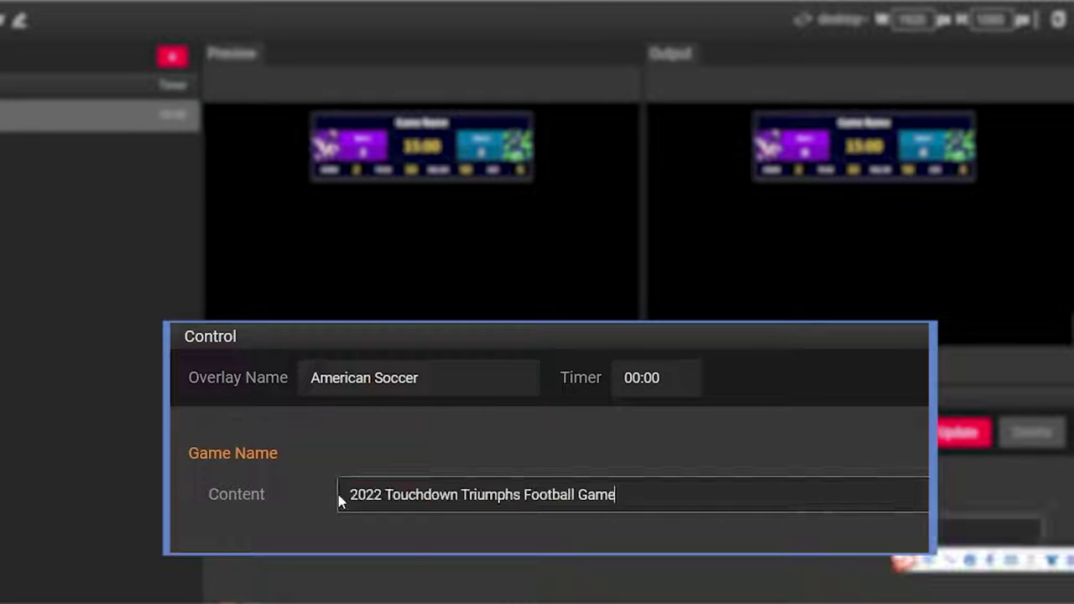
- Position the scoreboard overlay at X 29 and Y 38, update the output and copy the overlay link
{"action": "scroll", "coordinate": [378, 503], "scroll_direction": "down", "scroll_amount": 3}
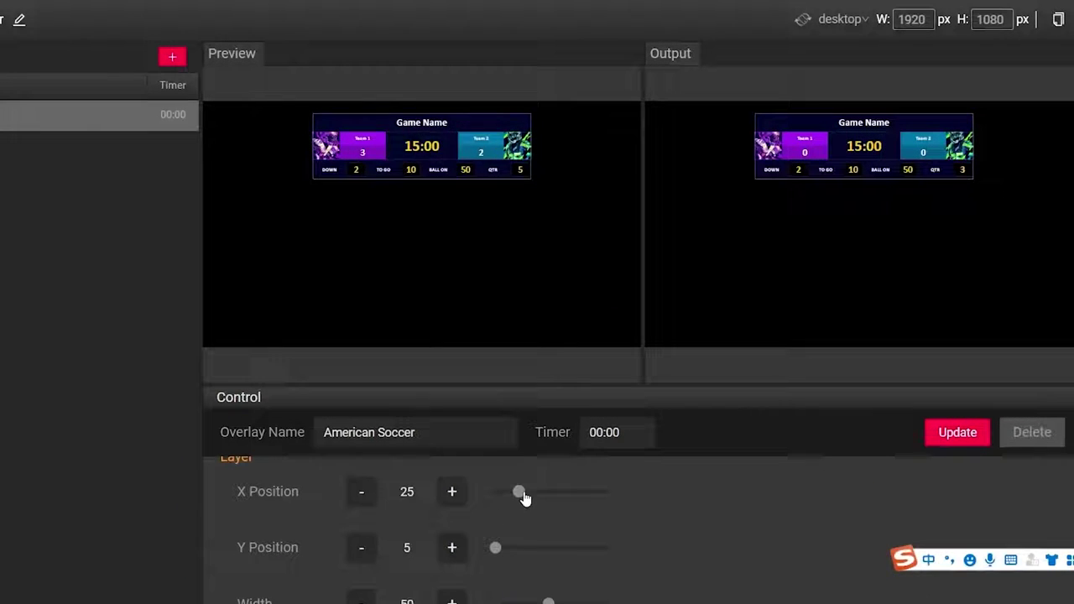
{"action": "left_click_drag", "start_coordinate": [523, 498], "coordinate": [528, 499]}
{"action": "left_click_drag", "start_coordinate": [496, 551], "coordinate": [523, 554]}
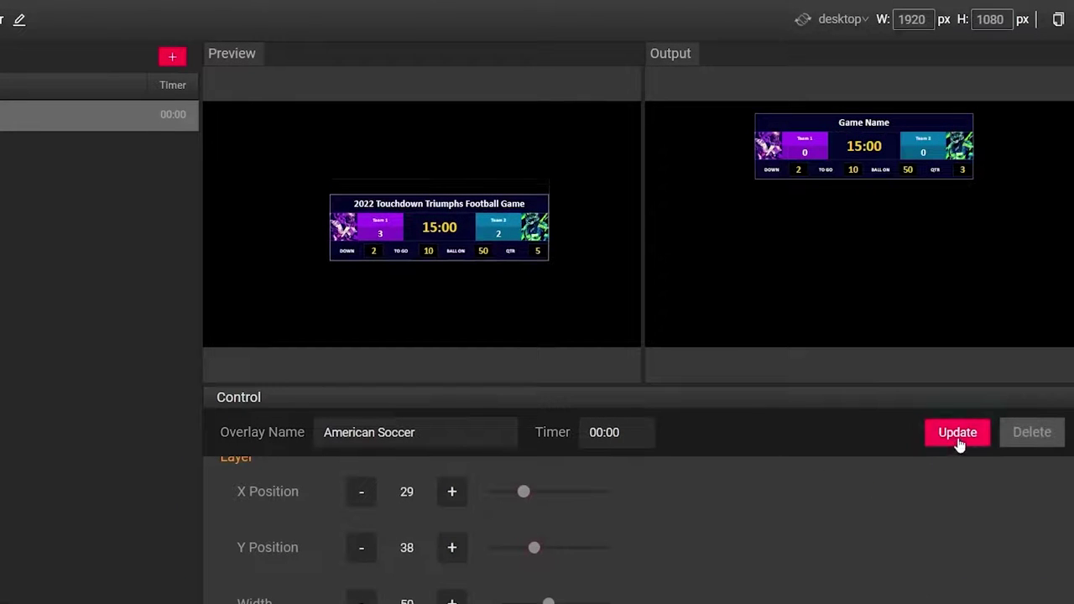
{"action": "left_click", "coordinate": [1058, 19]}
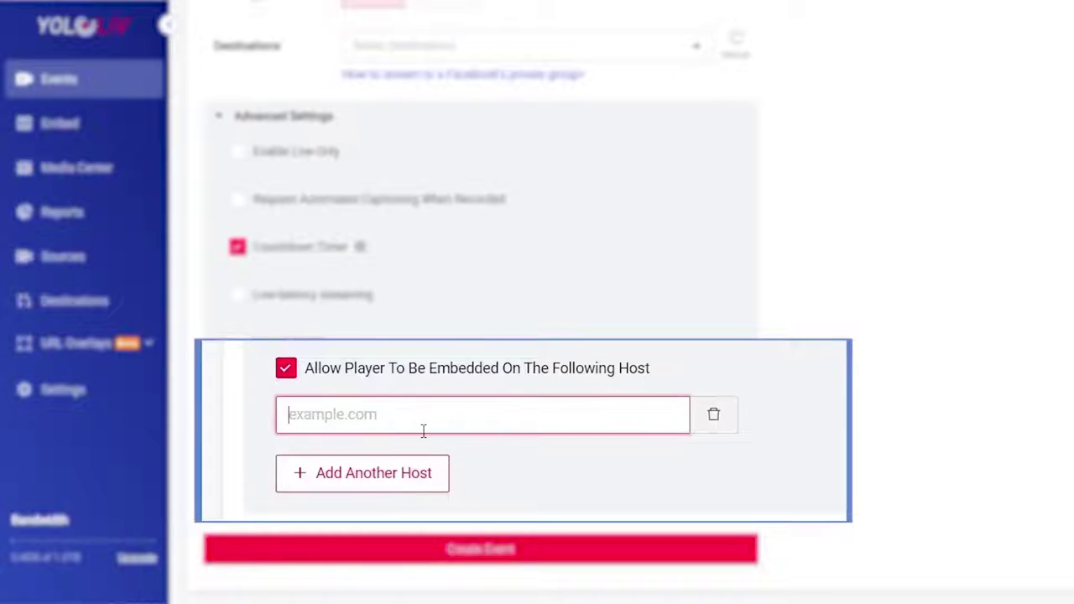
- Allow the player to be embedded on the hosts yololiv.com and example.com and create the event
{"action": "left_click", "coordinate": [438, 470]}
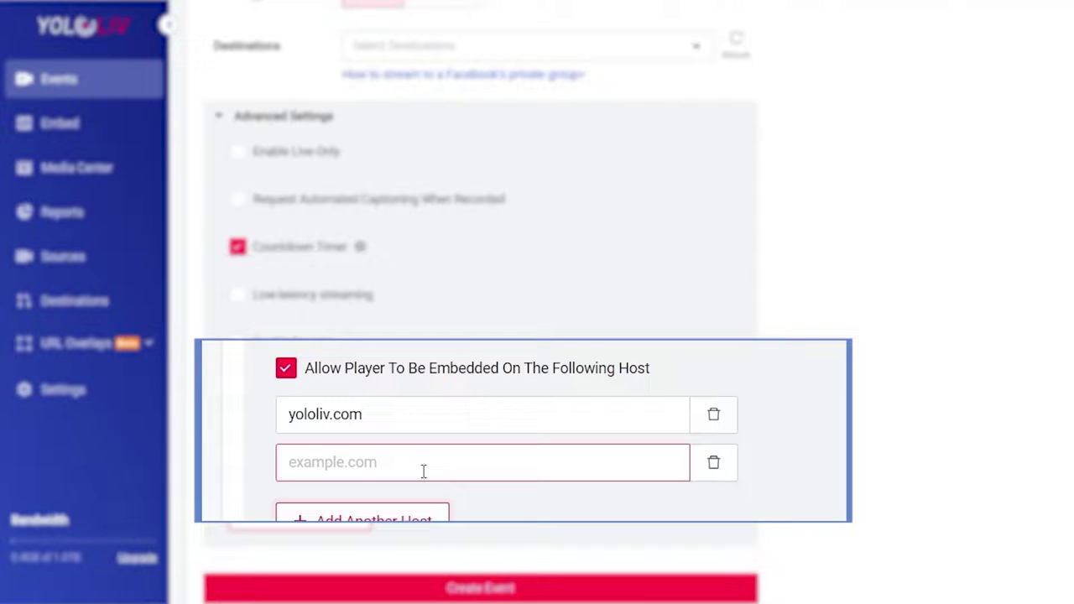
{"action": "type", "text": "example.com"}
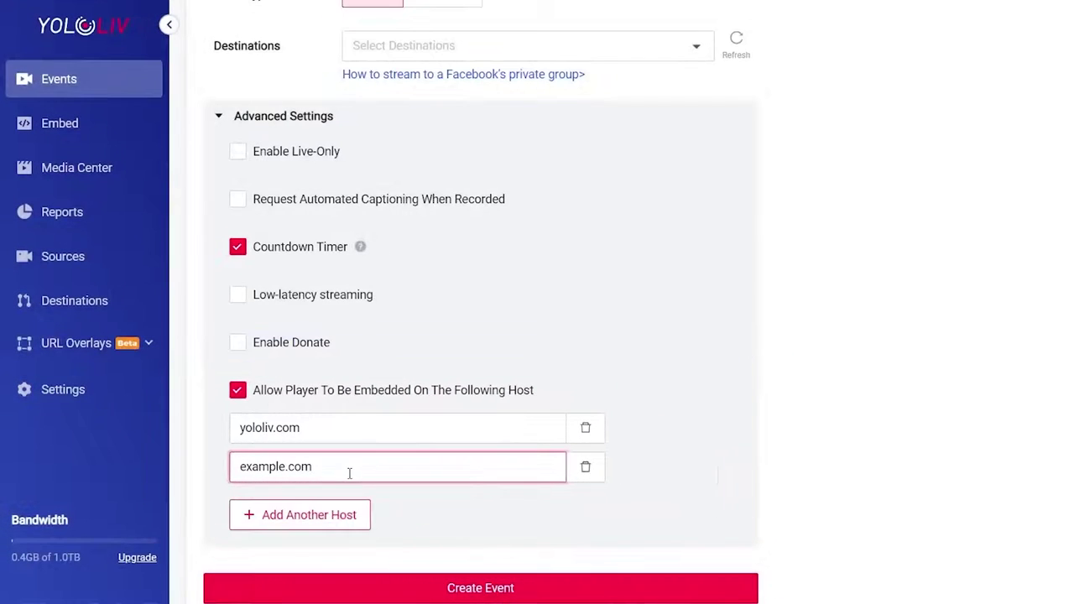
{"action": "left_click", "coordinate": [380, 588]}
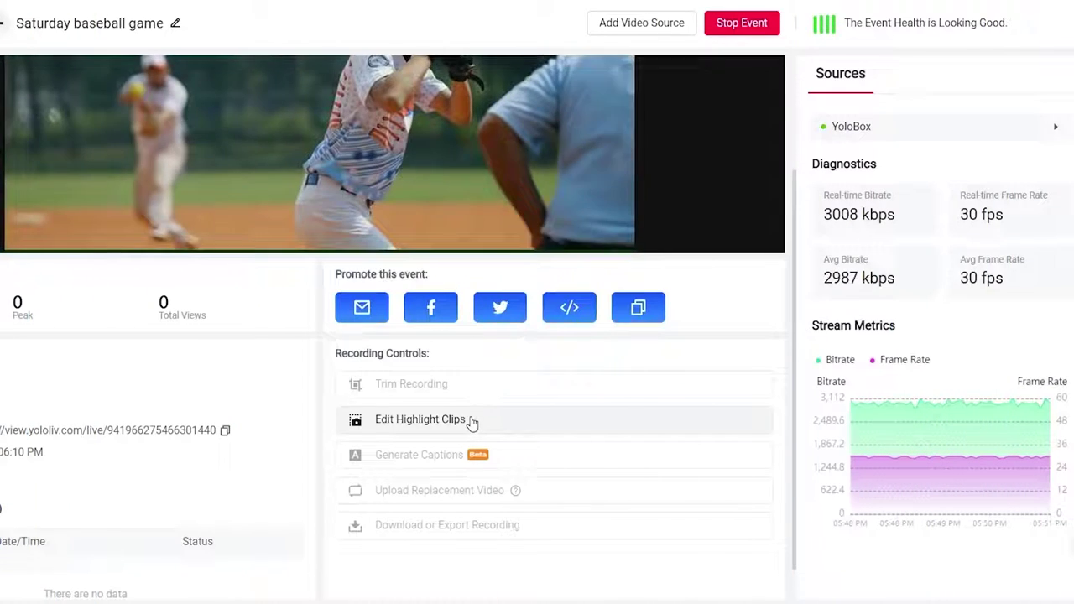
- Start a new highlight clip for the Saturday baseball game event and name it "Baseball score"
{"action": "left_click", "coordinate": [420, 420]}
{"action": "left_click", "coordinate": [927, 100]}
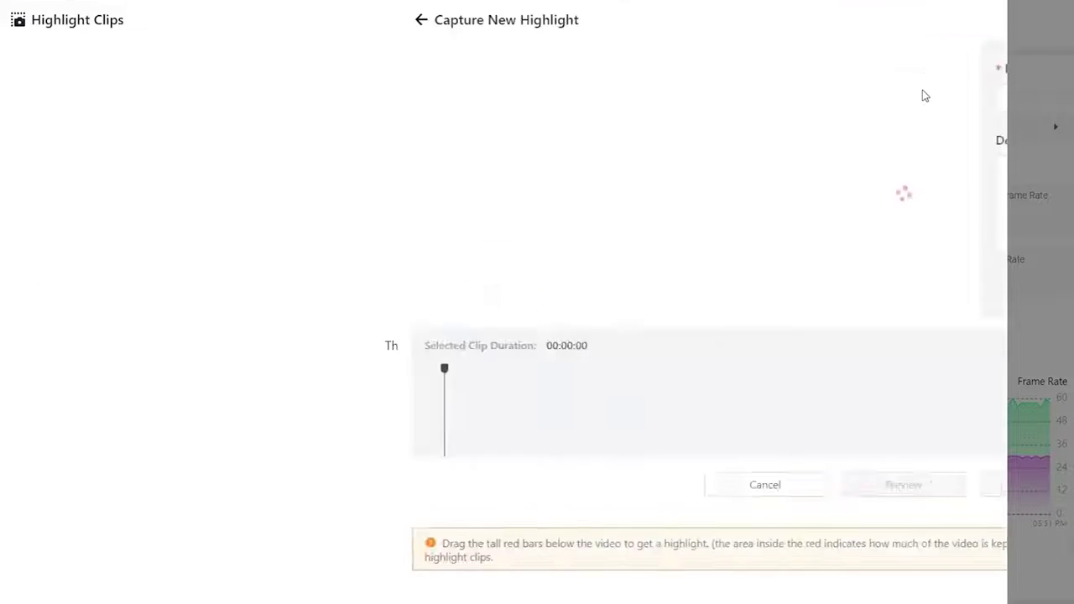
{"action": "left_click", "coordinate": [828, 107]}
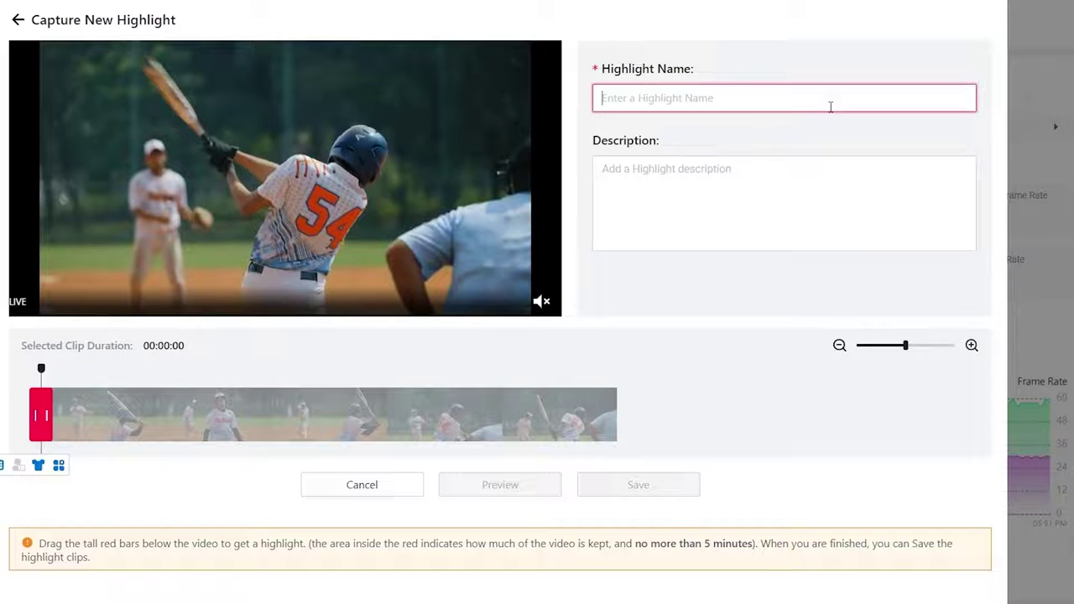
{"action": "type", "text": "Baseball score"}
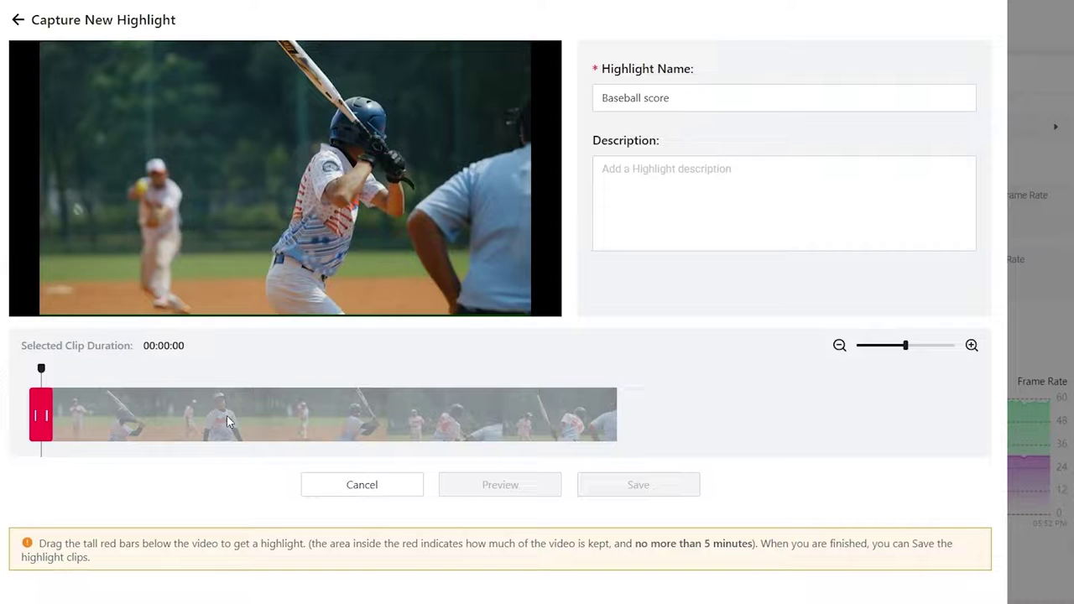
- Select about the last 00:01:53 of the recording as the highlight, play it and save the clip
{"action": "left_click_drag", "start_coordinate": [41, 414], "coordinate": [611, 417]}
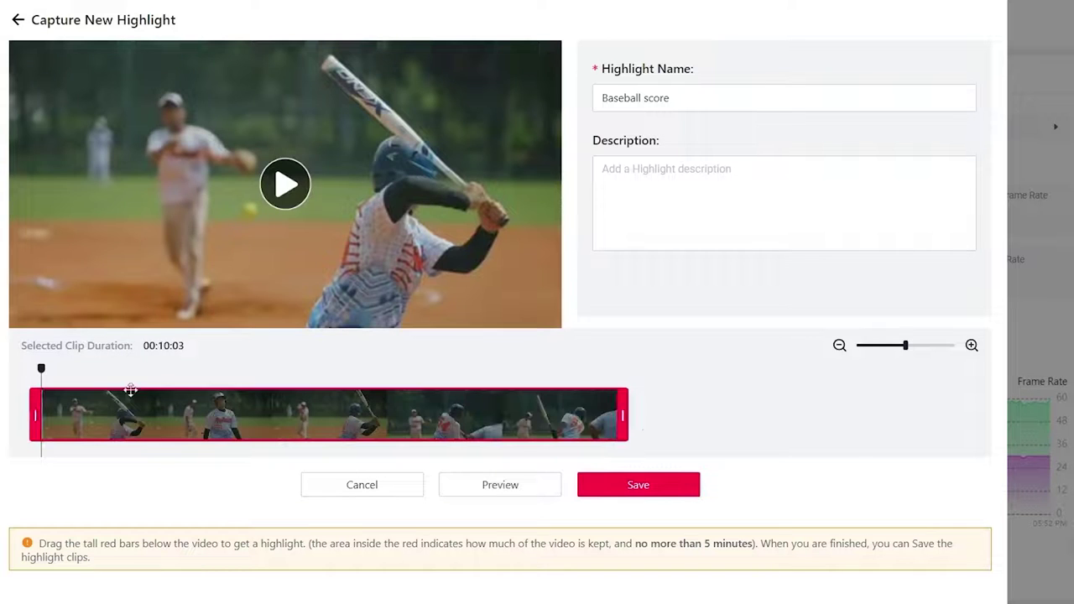
{"action": "left_click_drag", "start_coordinate": [34, 413], "coordinate": [428, 431]}
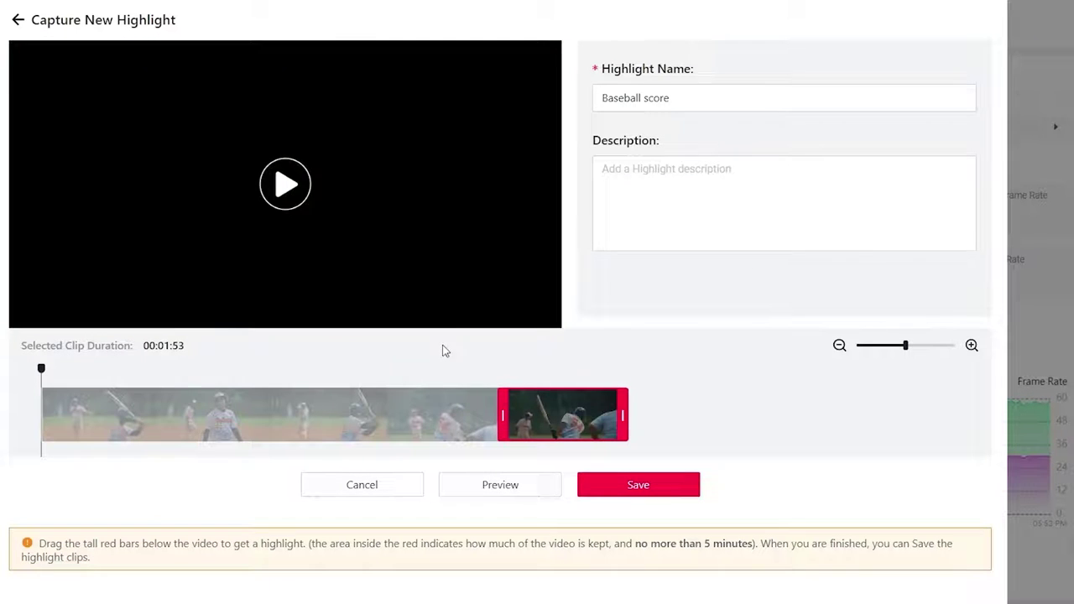
{"action": "left_click", "coordinate": [285, 184]}
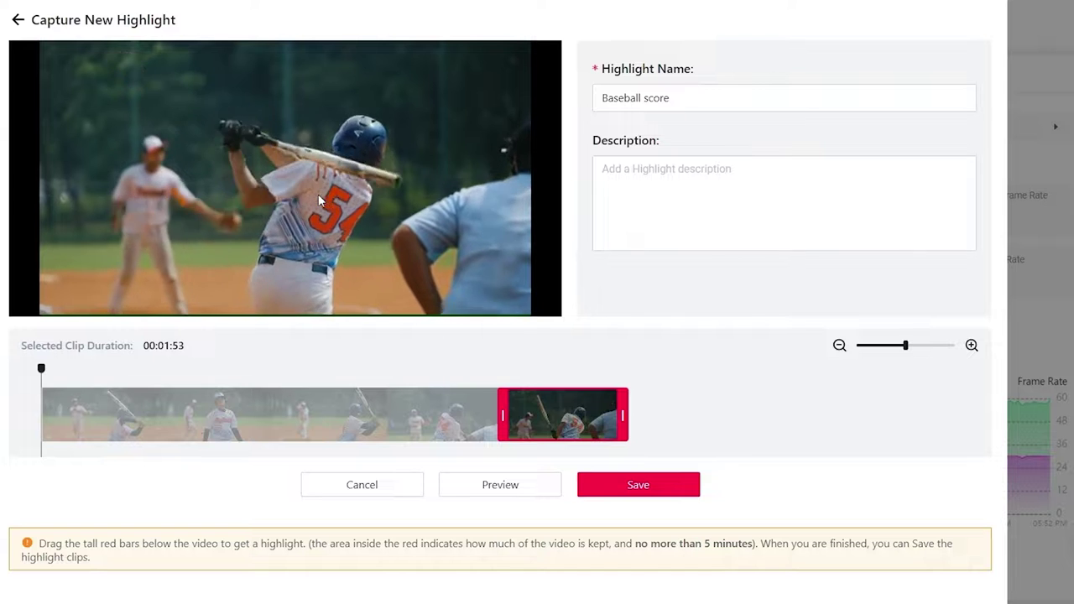
{"action": "left_click", "coordinate": [636, 494]}
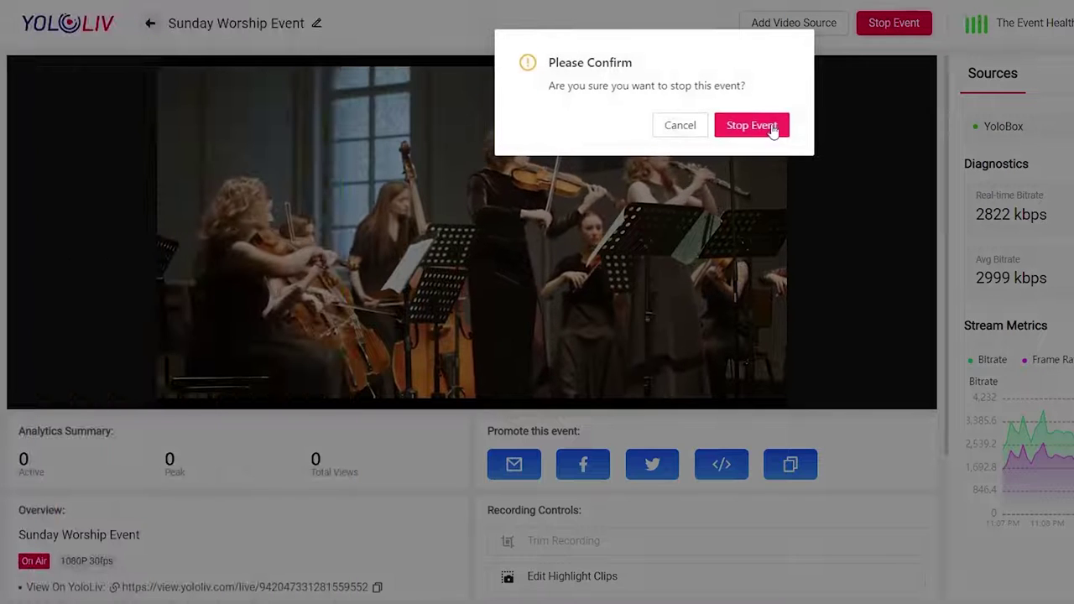
- Stop the Sunday Worship Event live broadcast
{"action": "left_click", "coordinate": [769, 126]}
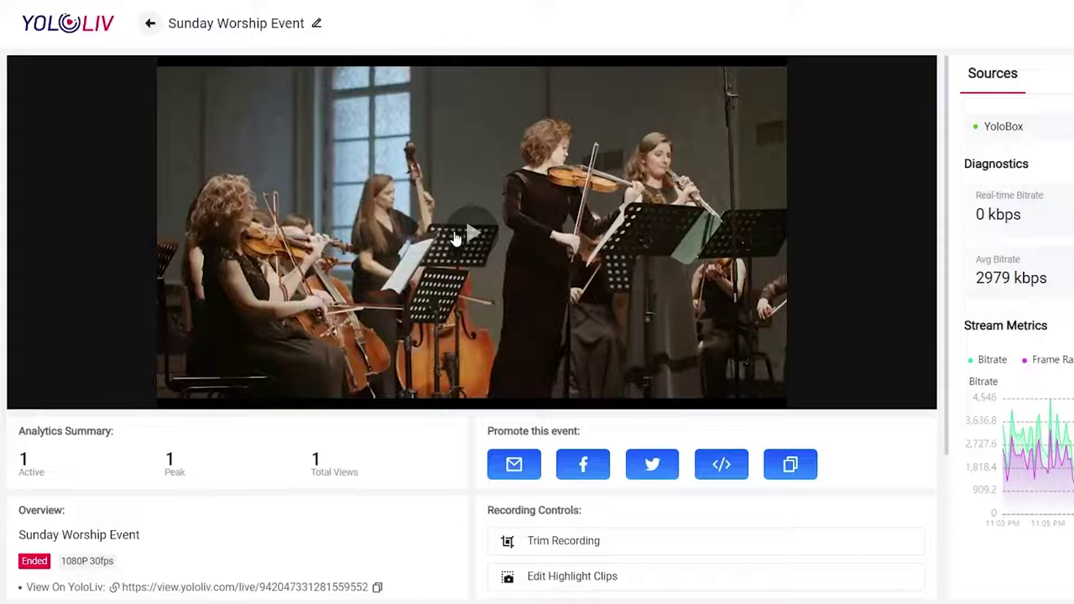
- Play the ended Sunday Worship Event recording, return to the events overview and look through the past events
{"action": "left_click", "coordinate": [457, 239]}
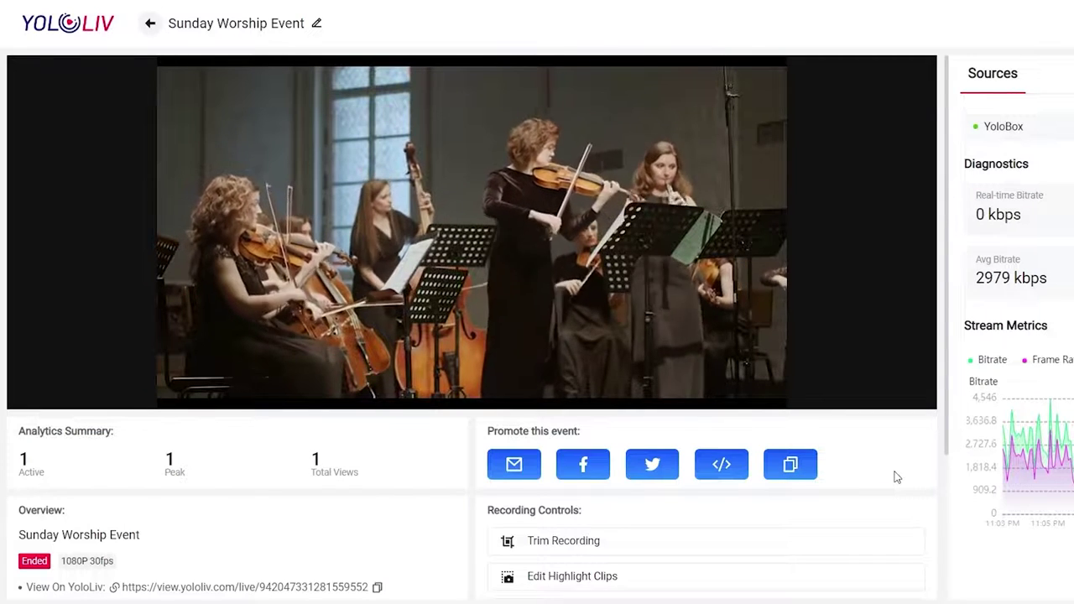
{"action": "left_click", "coordinate": [152, 24]}
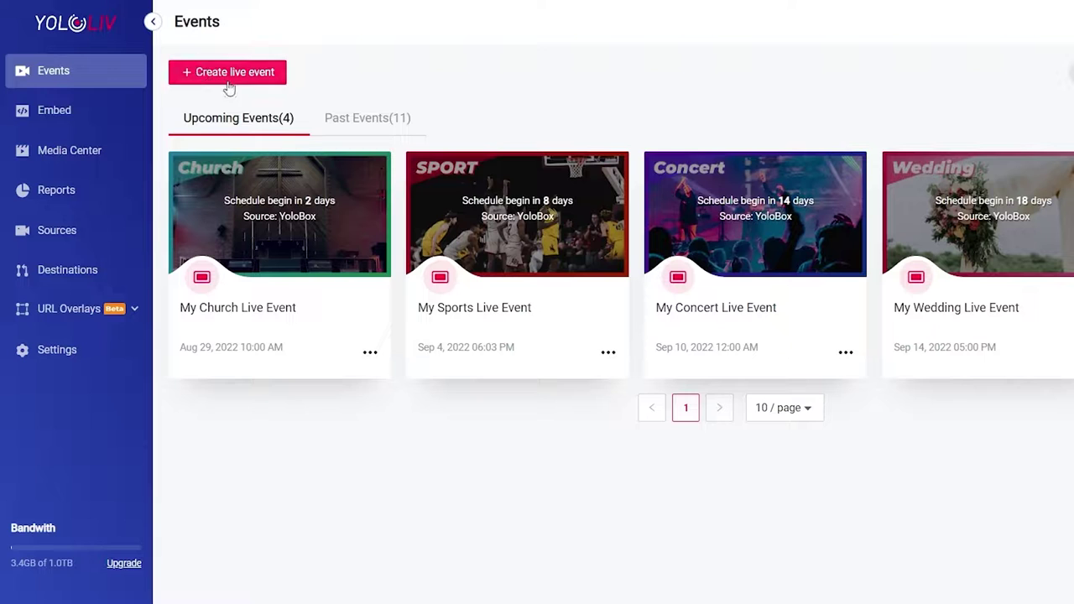
{"action": "left_click", "coordinate": [380, 122]}
{"action": "scroll", "coordinate": [379, 122], "scroll_direction": "down", "scroll_amount": 2}
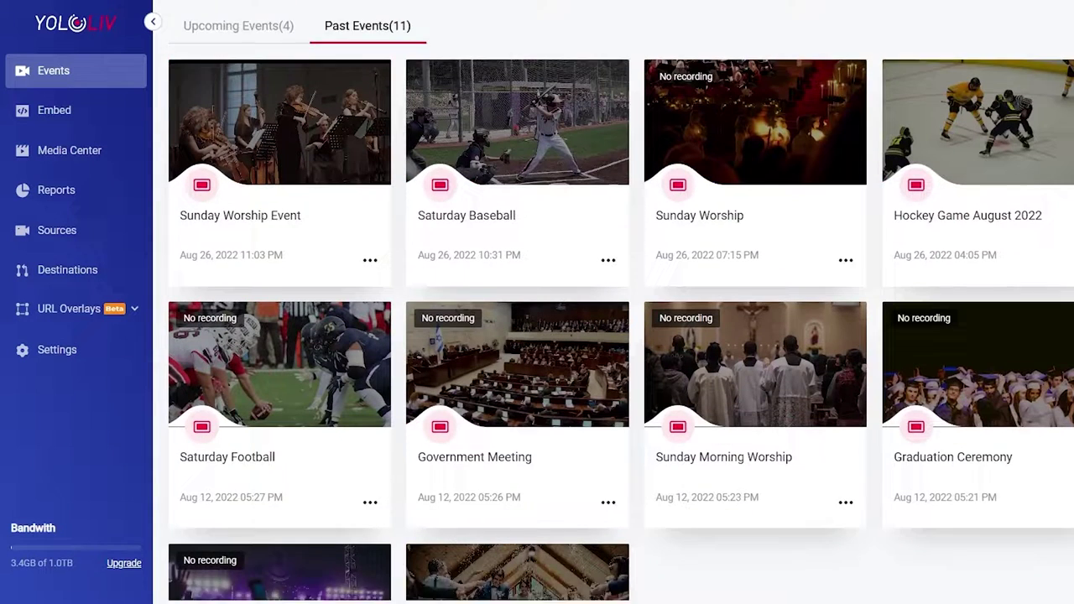
{"action": "scroll", "coordinate": [613, 302], "scroll_direction": "down", "scroll_amount": 2}
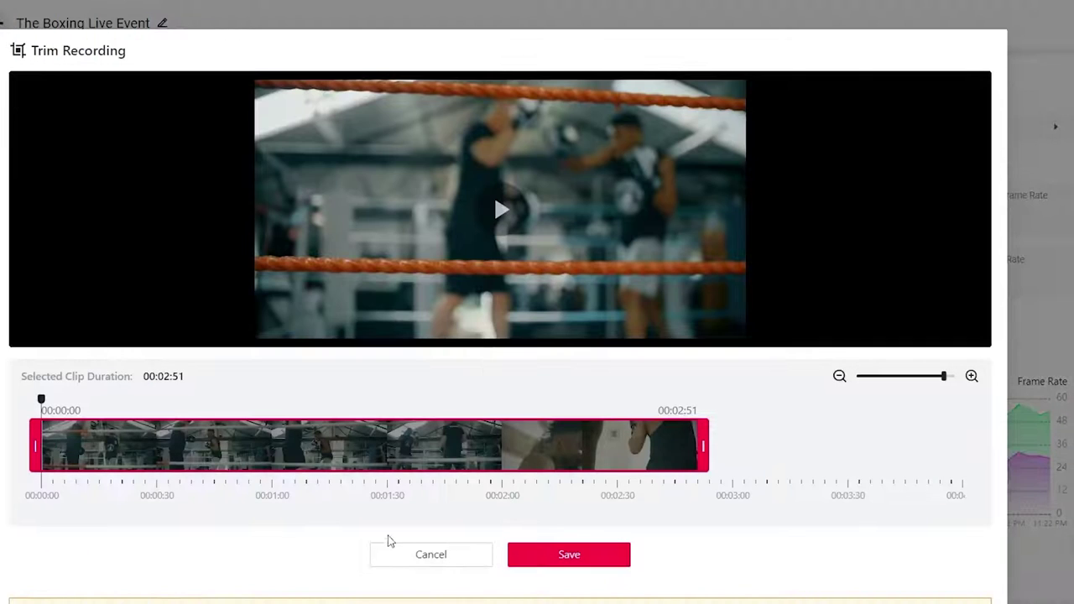
- Trim The Boxing Live Event recording to the part from 00:01:31 to 00:02:11 and play it
{"action": "left_click_drag", "start_coordinate": [42, 450], "coordinate": [385, 455]}
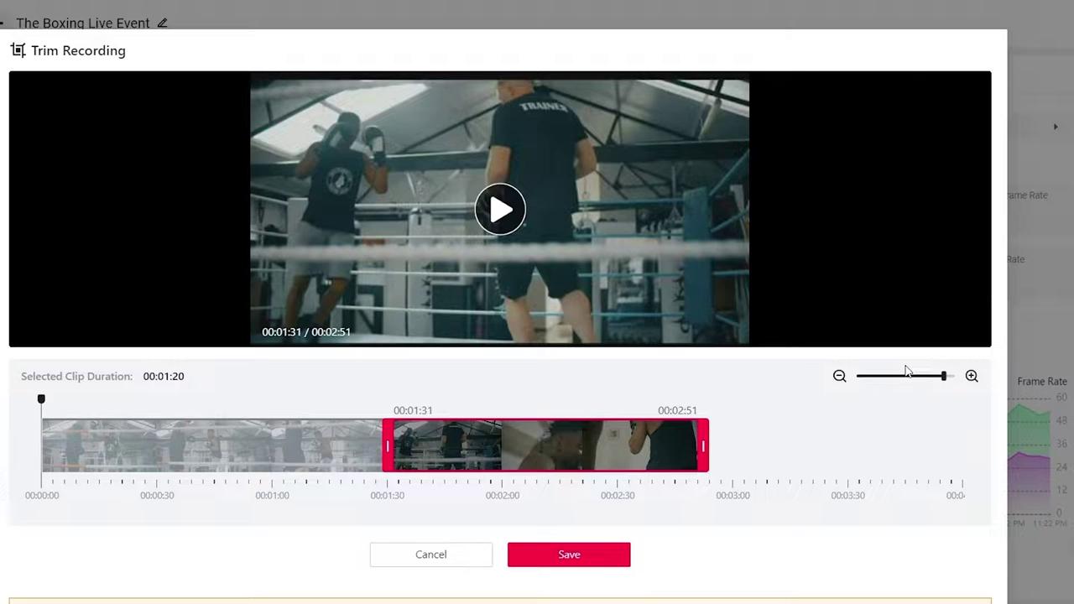
{"action": "left_click_drag", "start_coordinate": [946, 378], "coordinate": [955, 378]}
{"action": "left_click_drag", "start_coordinate": [480, 529], "coordinate": [995, 524]}
{"action": "left_click_drag", "start_coordinate": [952, 445], "coordinate": [475, 481]}
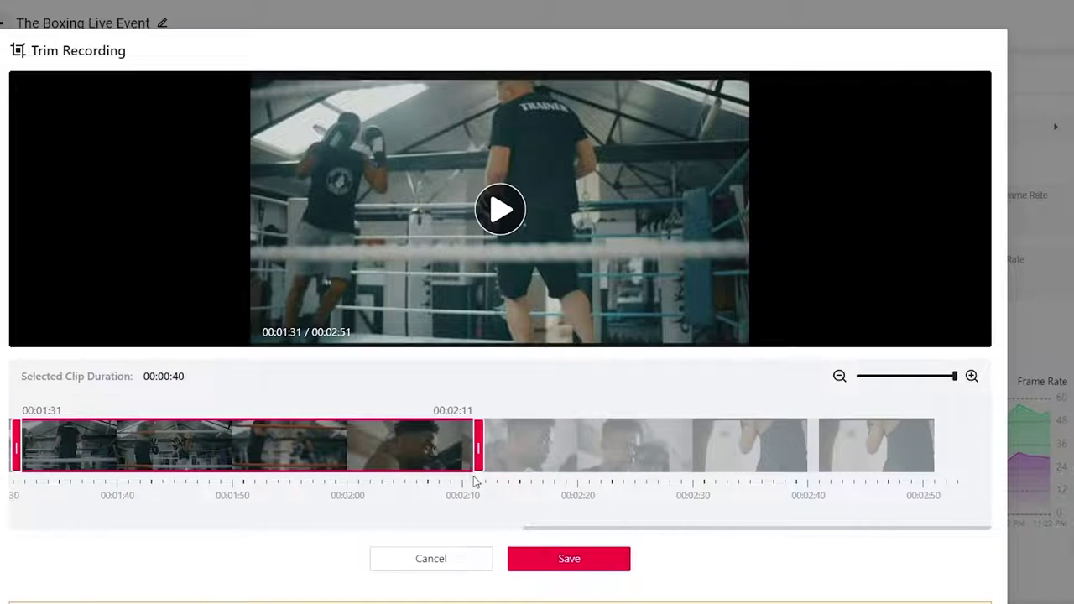
{"action": "left_click", "coordinate": [502, 208]}
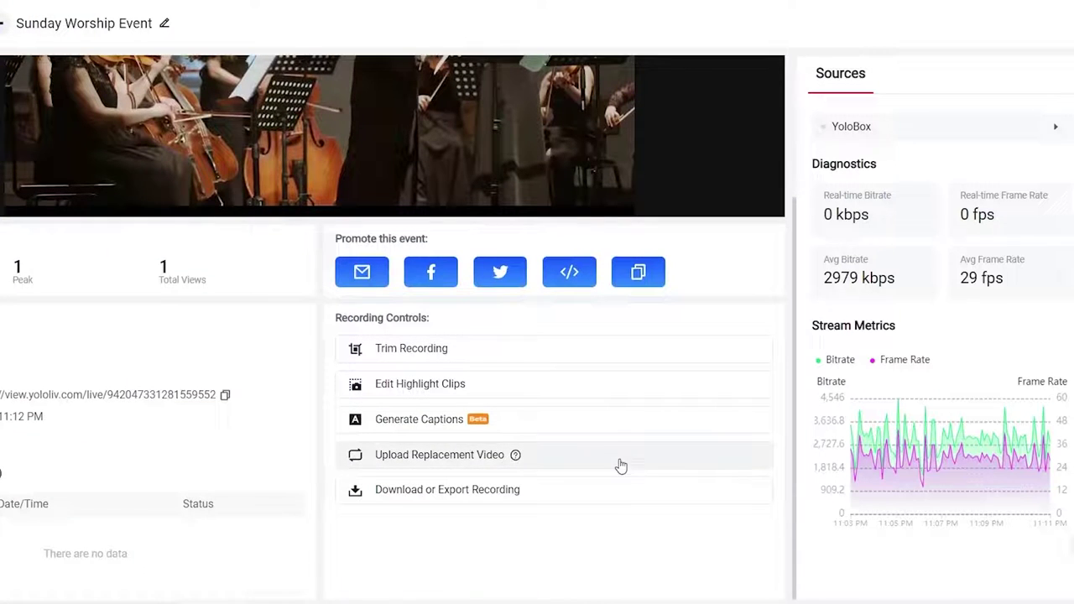
- Replace the Sunday Worship Event recording with the existing video "Edited - Sunday Worship"
{"action": "left_click", "coordinate": [436, 457]}
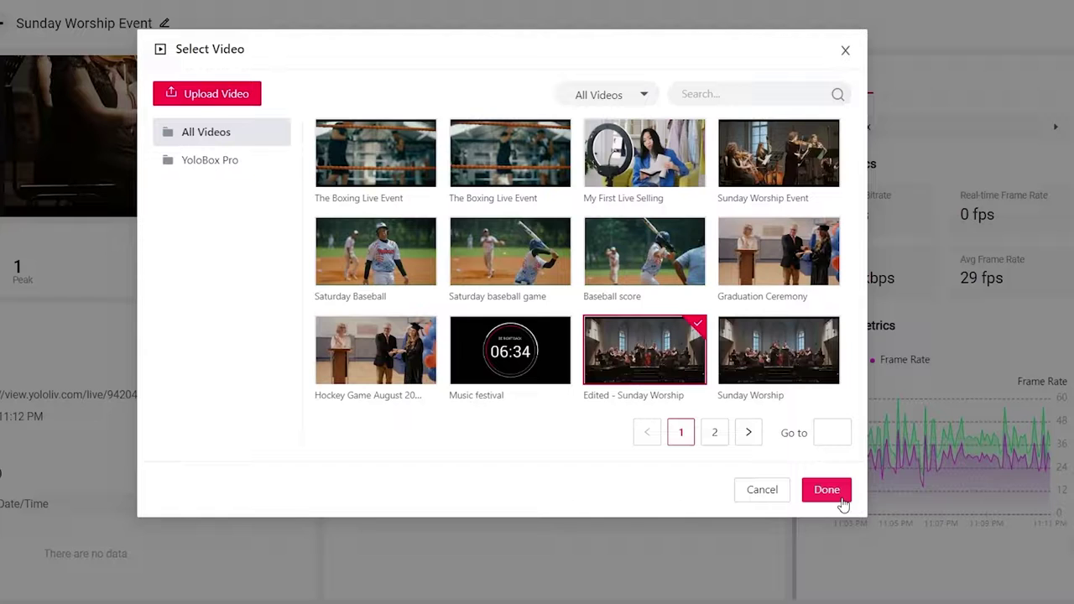
{"action": "left_click", "coordinate": [833, 493]}
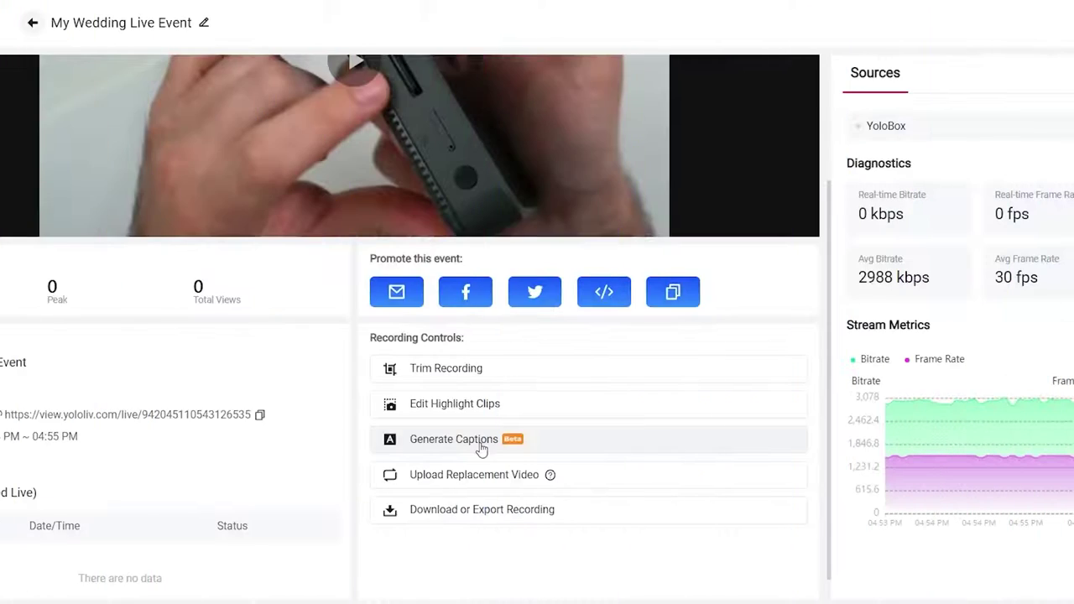
- Generate captions automatically for the My Wedding Live Event recording
{"action": "left_click", "coordinate": [479, 382]}
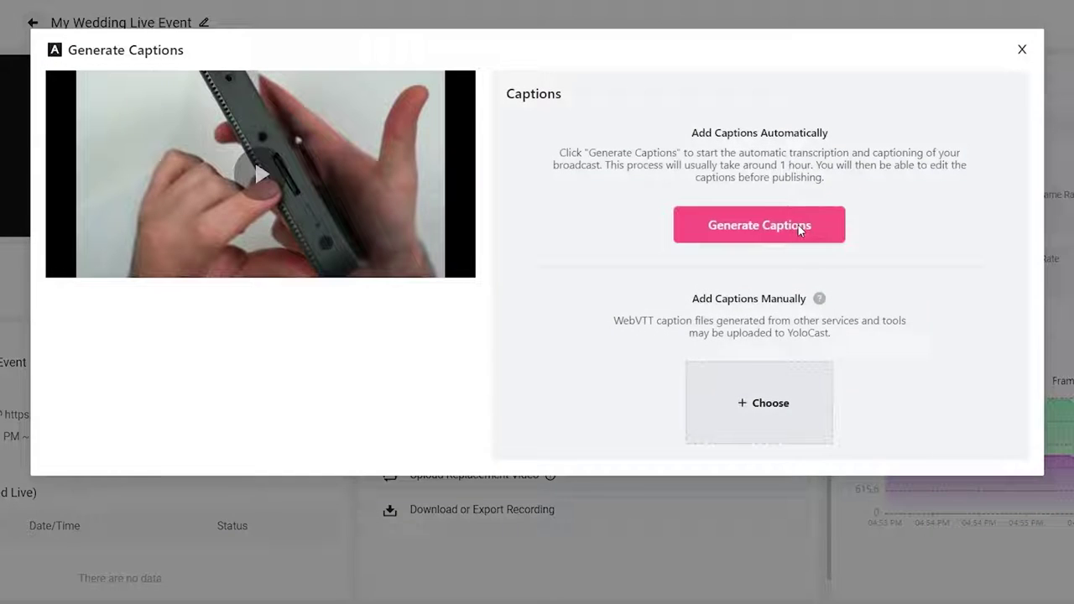
{"action": "left_click", "coordinate": [759, 225]}
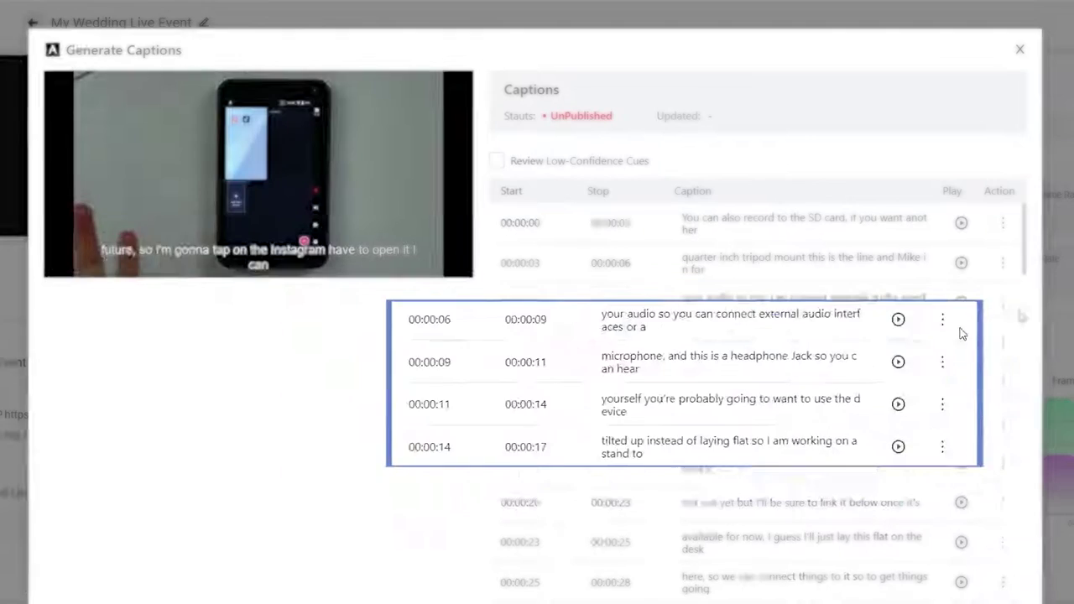
- Insert a new caption cue after the one starting at 00:00:06, with the text "microphone like this"
{"action": "left_click", "coordinate": [1002, 304]}
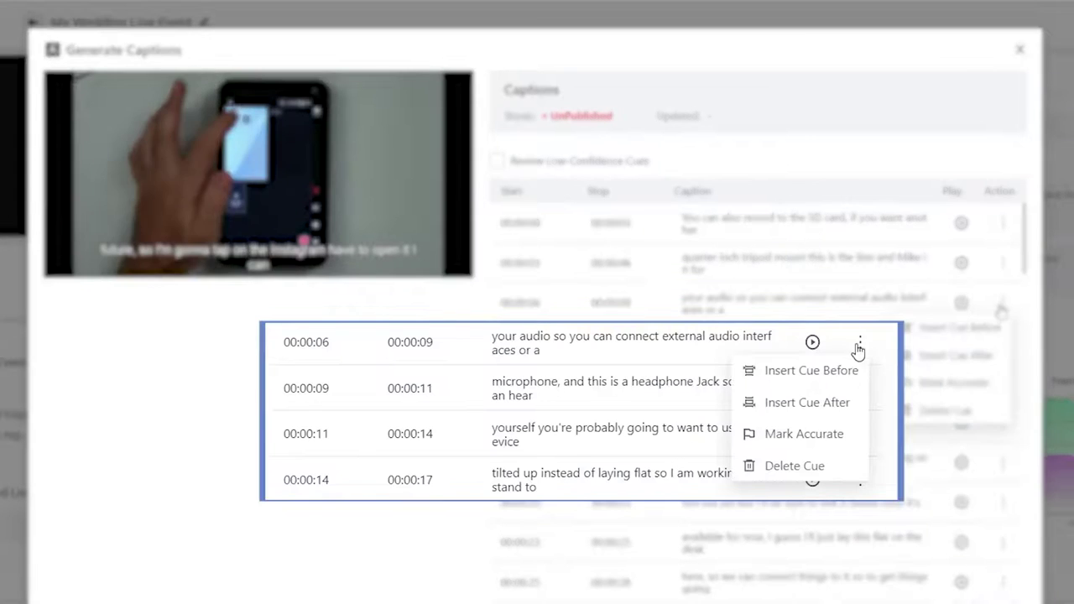
{"action": "left_click", "coordinate": [990, 353]}
{"action": "type", "text": "mi"}
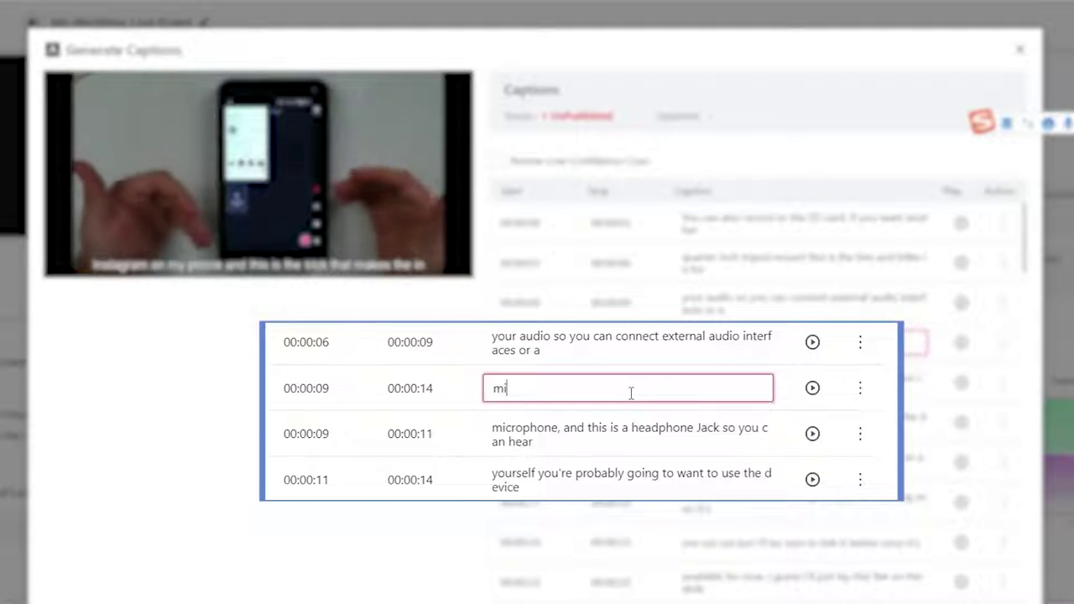
{"action": "type", "text": "crophone like this"}
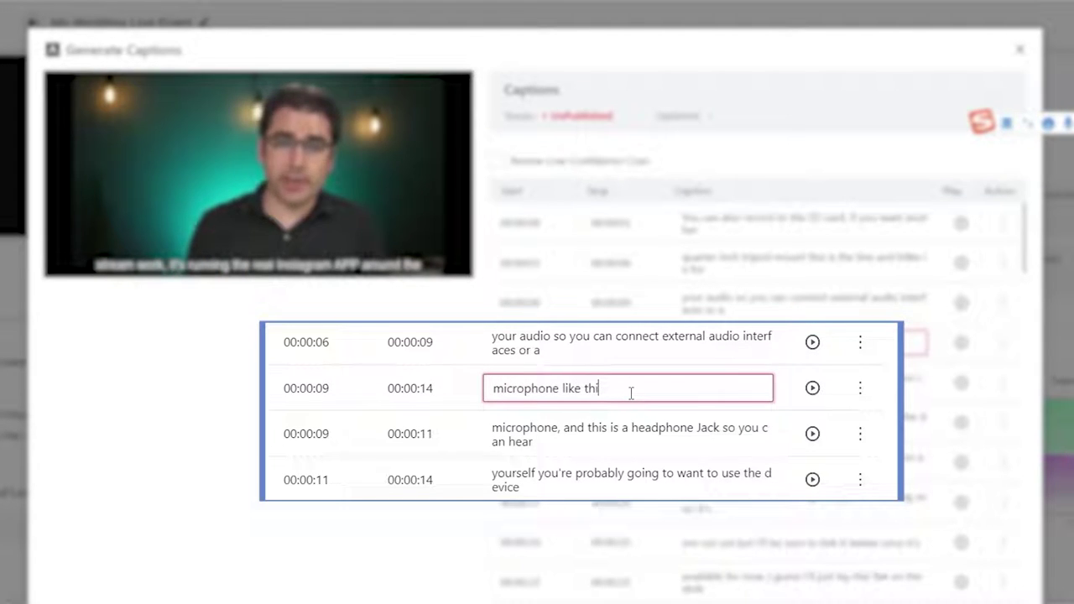